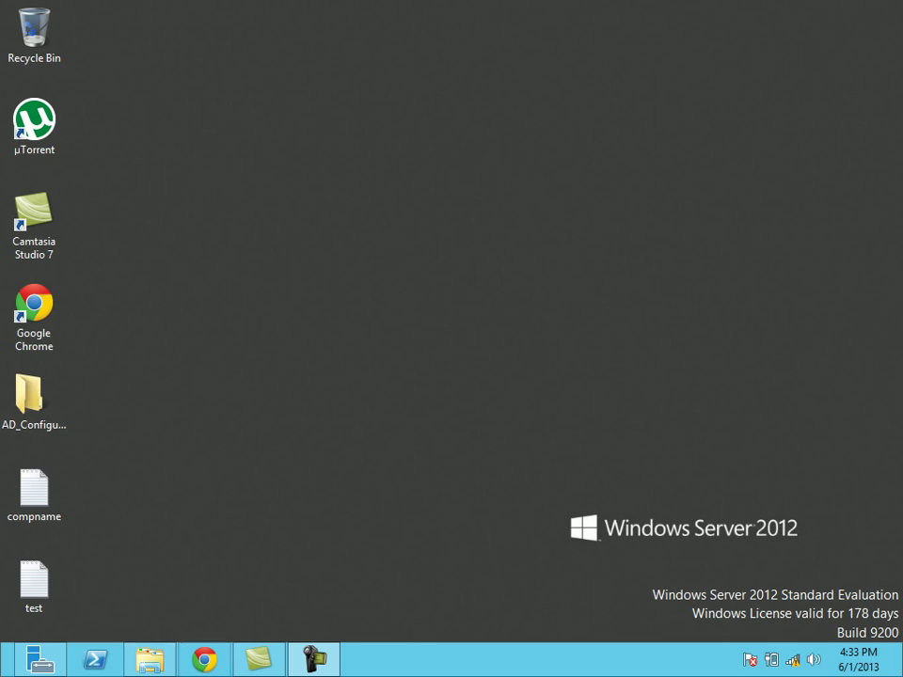
# Switch to Chrome, go to google.co.in and search for "share point 2013 download"
pyautogui.click(149, 659)
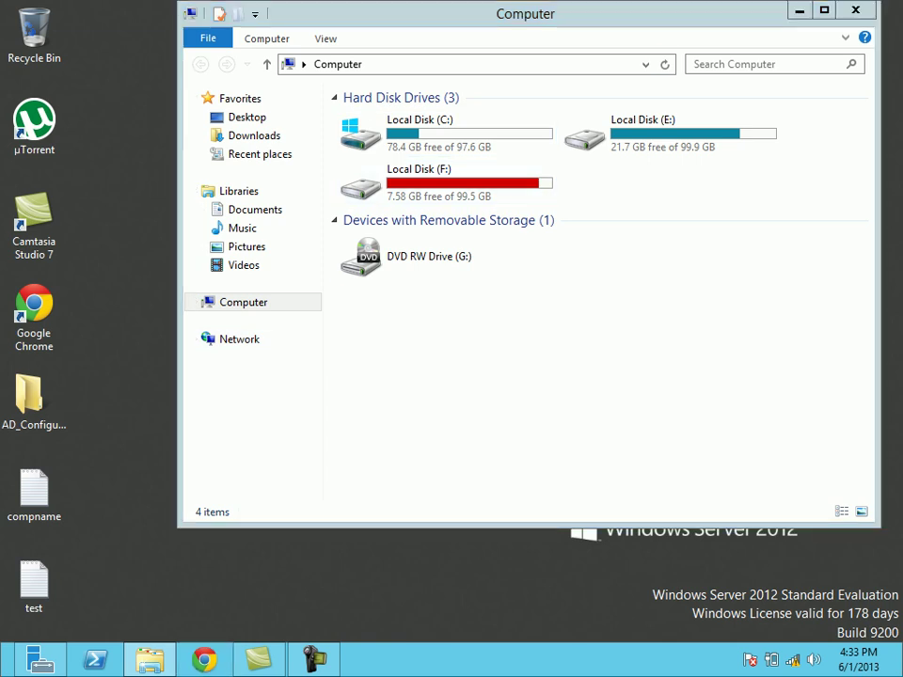
pyautogui.press('super+d')
pyautogui.click(204, 659)
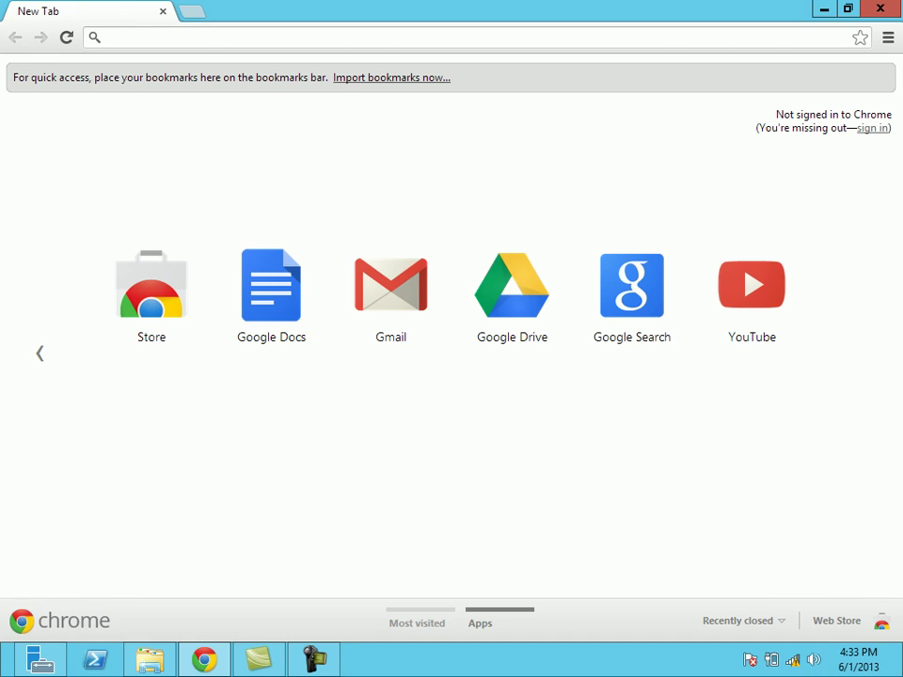
pyautogui.write('google.co.in')
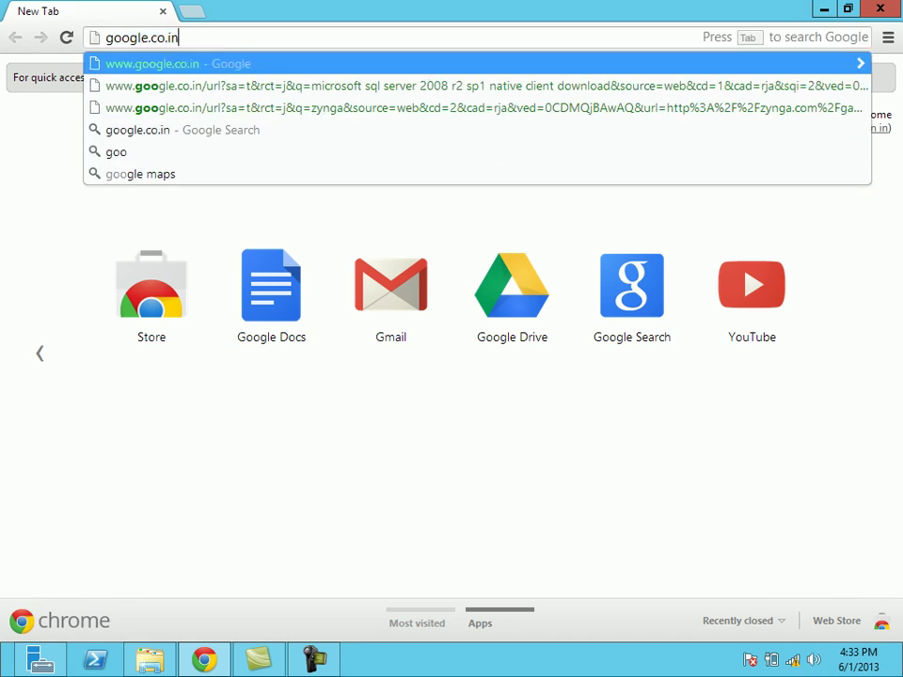
pyautogui.press('Return')
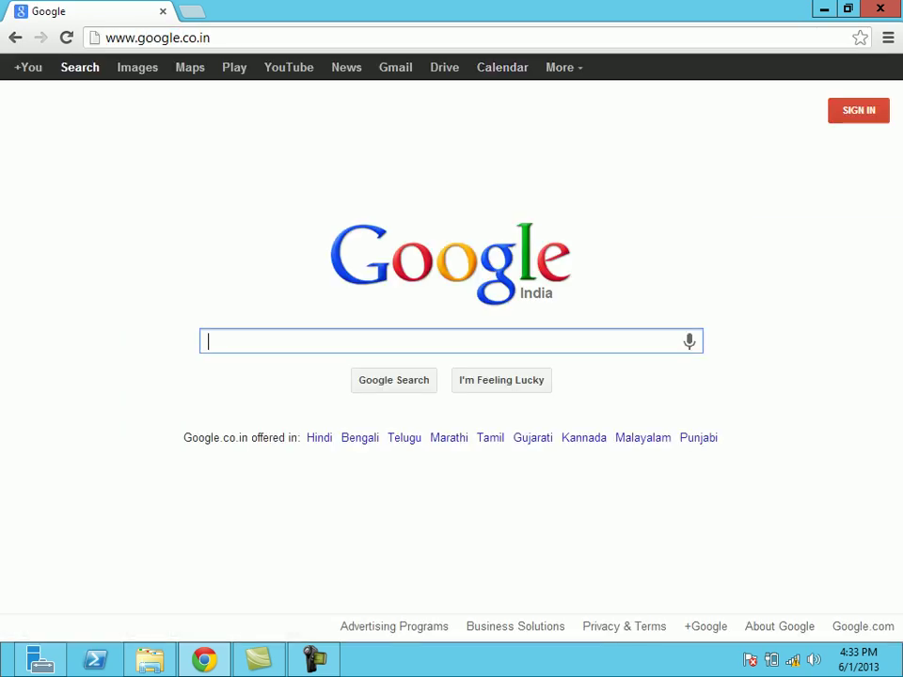
pyautogui.write('shar')
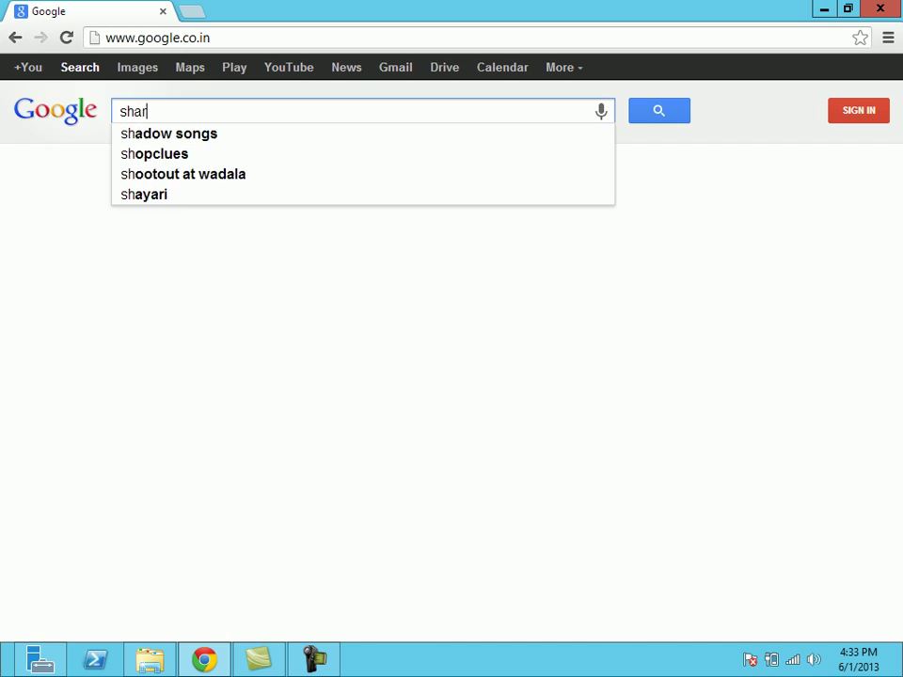
pyautogui.write('e point 2')
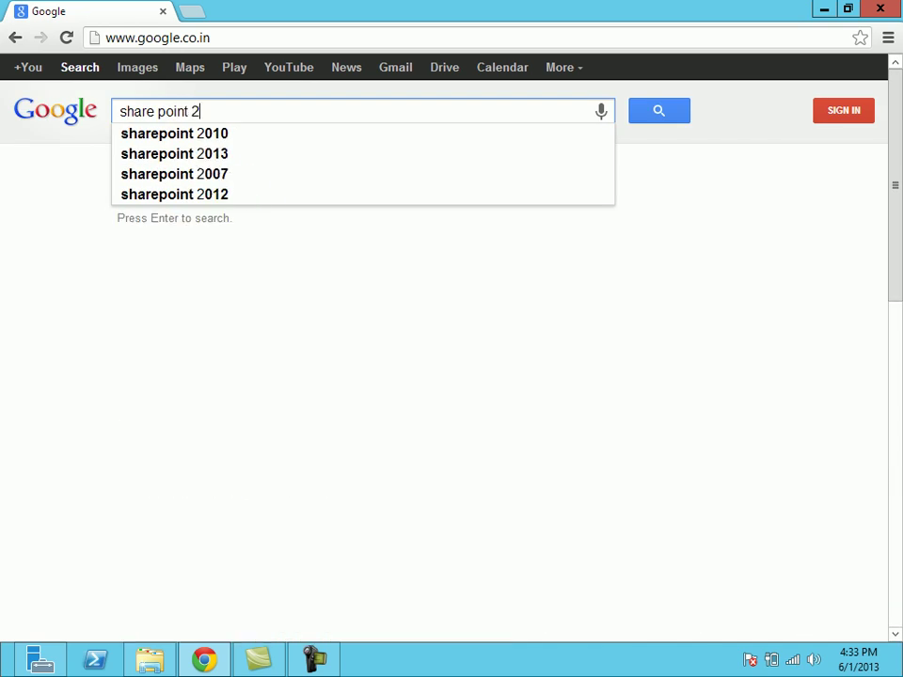
pyautogui.write('013 download')
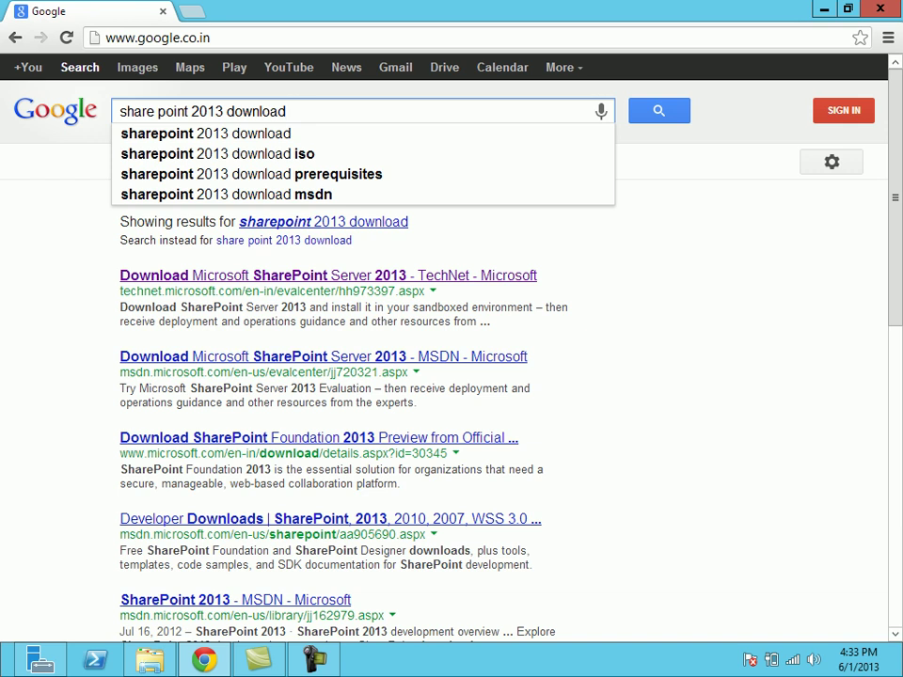
# Open the TechNet "Download Microsoft SharePoint Server 2013" result in a new tab and view its download section
pyautogui.rightClick(345, 277)
pyautogui.click(413, 294)
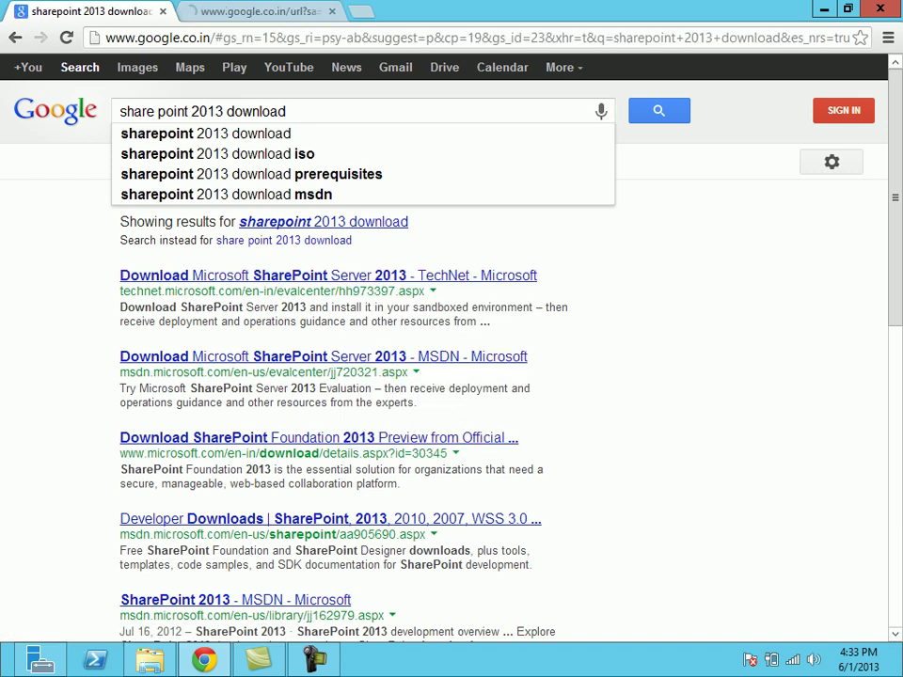
pyautogui.click(254, 11)
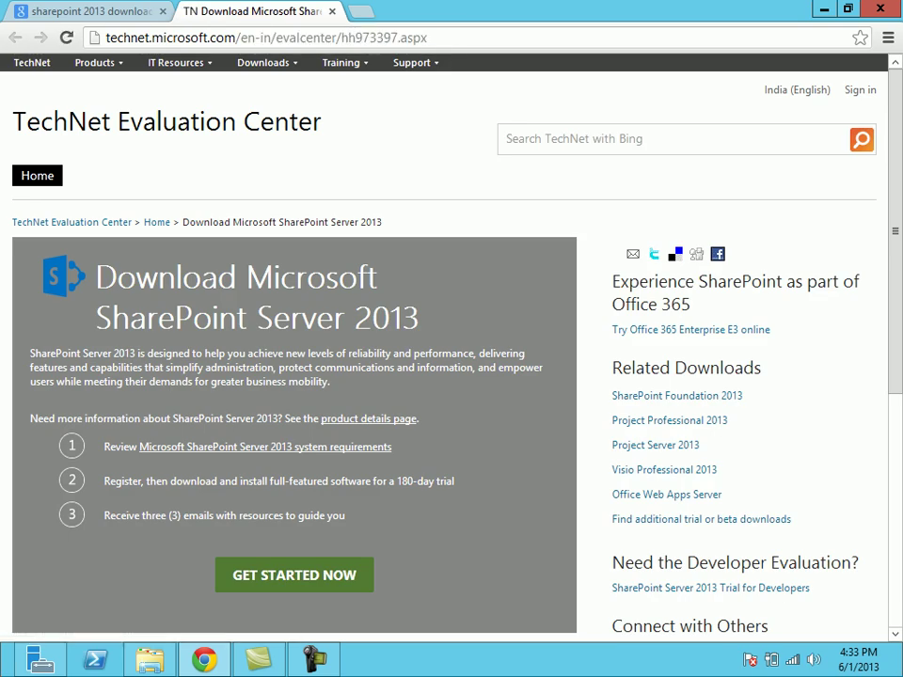
pyautogui.scroll(-3, 451, 348)
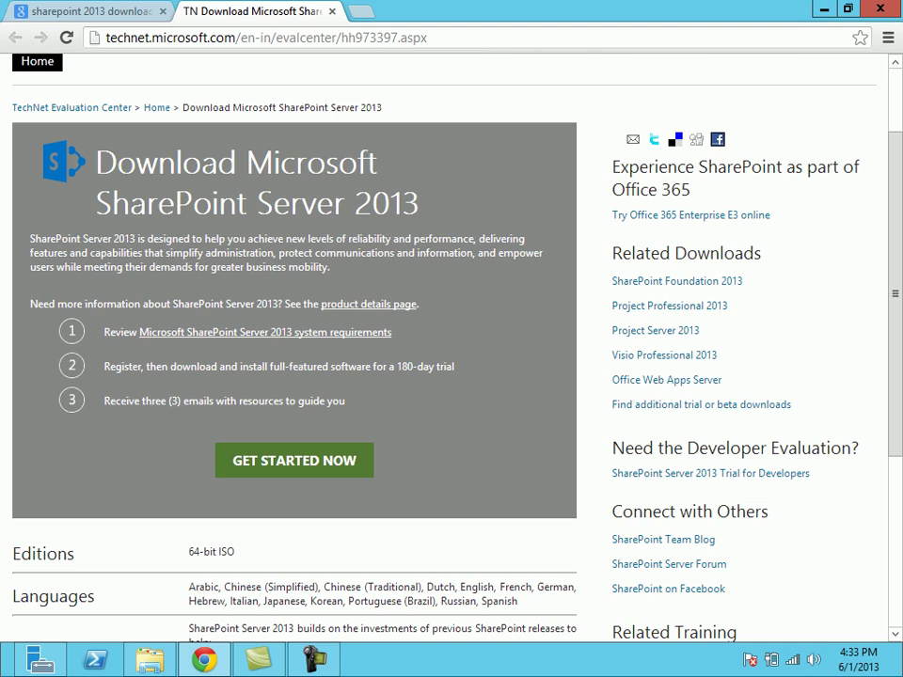
# Open the SharePoint2013Setup folder on Local Disk (C:) in File Explorer
pyautogui.press('super+e')
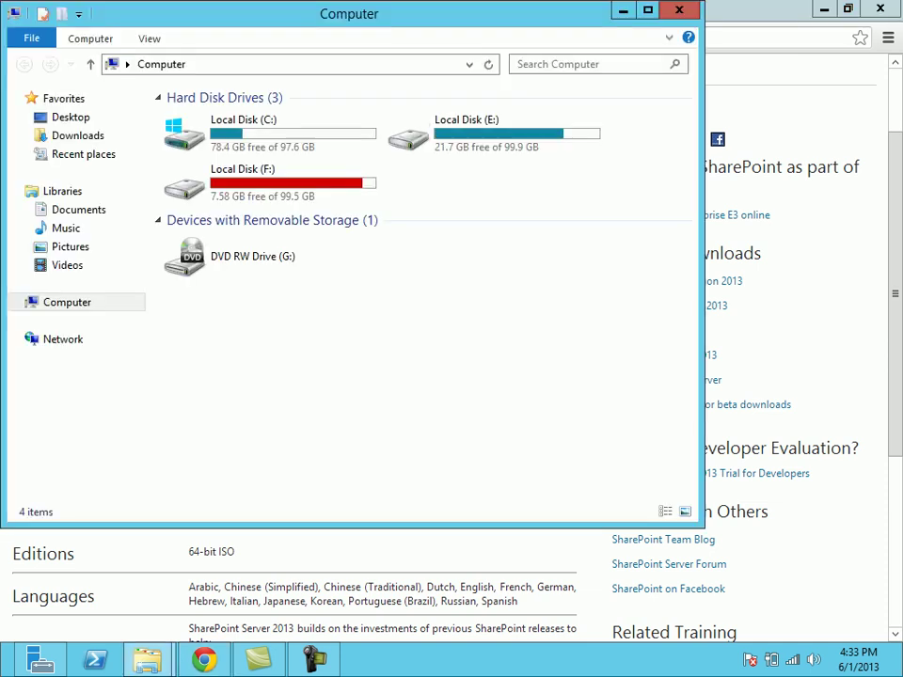
pyautogui.press('Return')
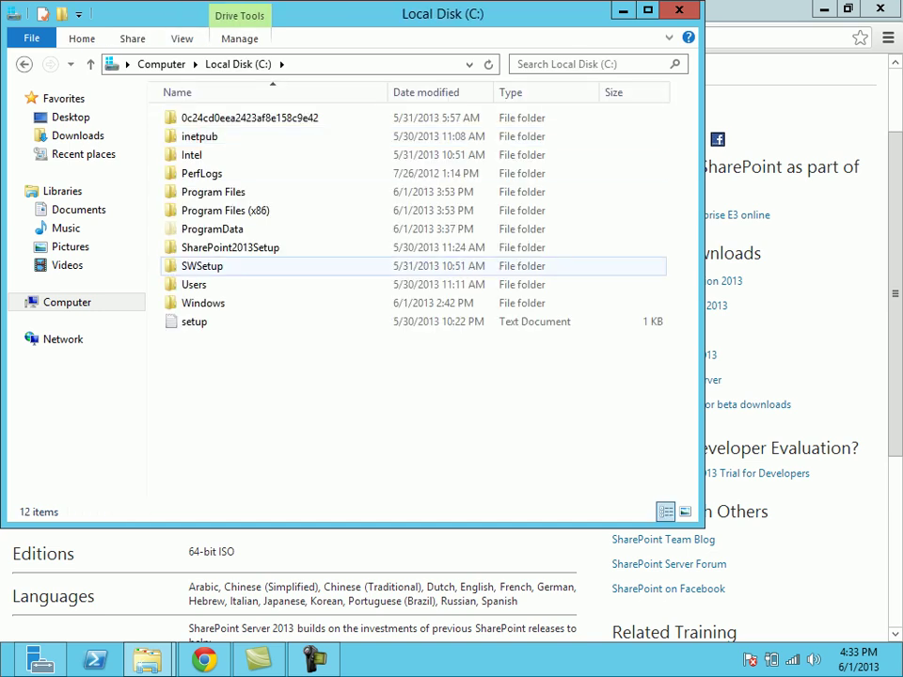
pyautogui.press('Up')
pyautogui.press('Return')
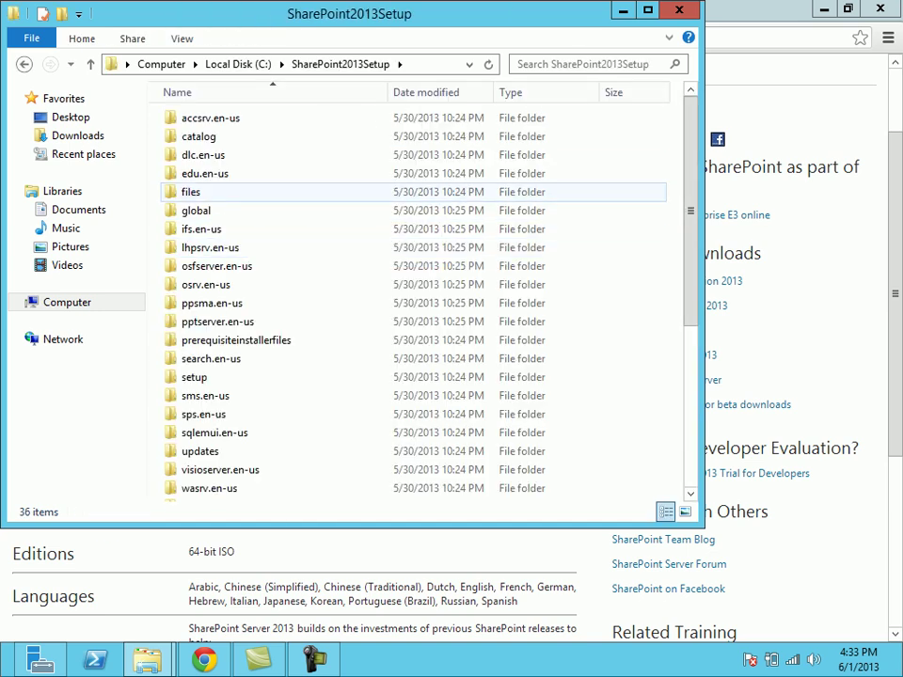
# Launch prerequisiteinstaller, review the list of required products in the Preparation Tool, and exit it without installing
pyautogui.scroll(-5, 418, 301)
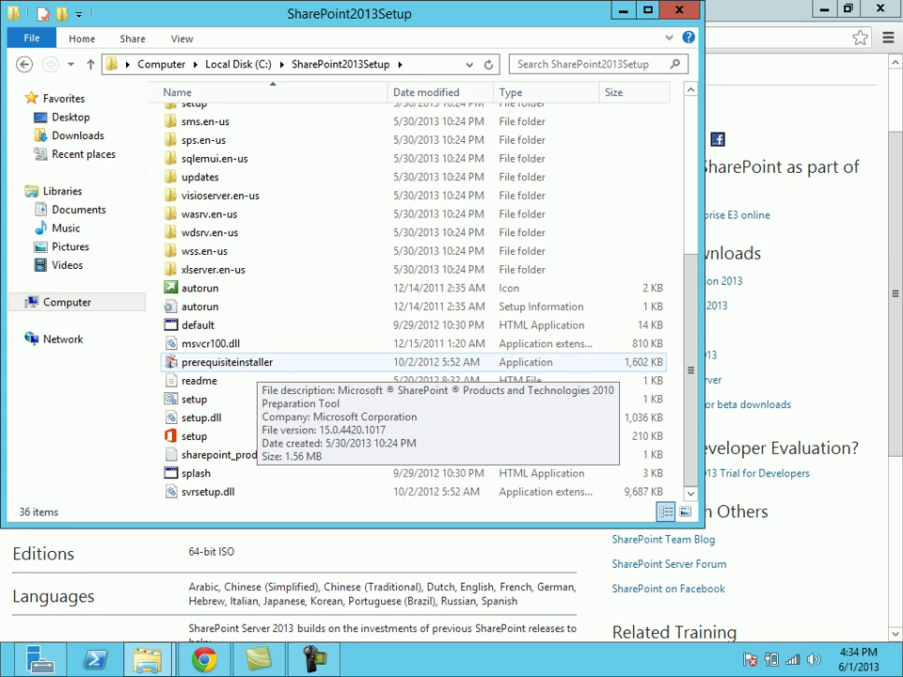
pyautogui.click(235, 362)
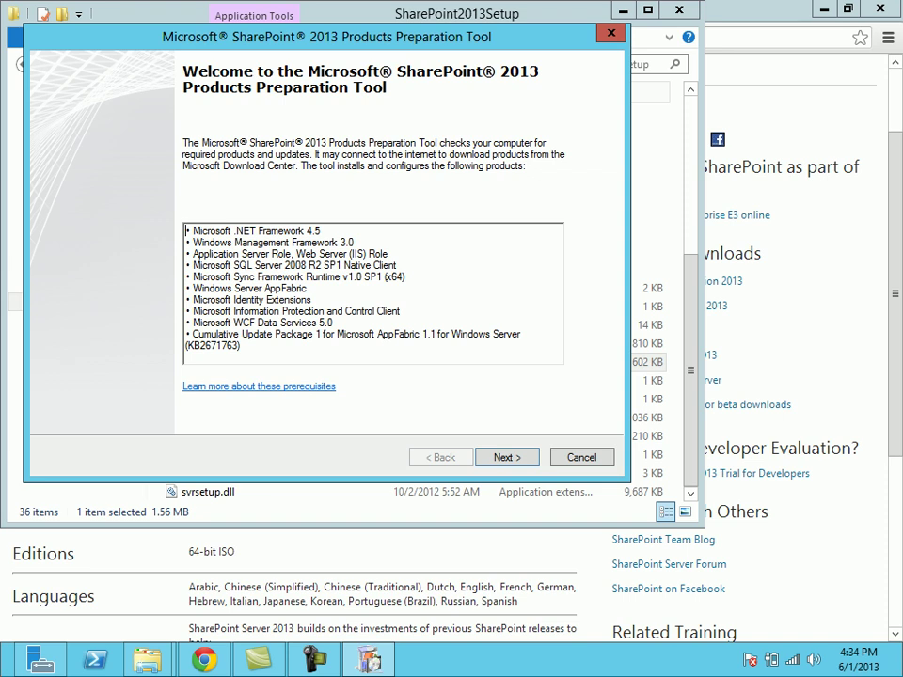
pyautogui.moveTo(186, 230); pyautogui.dragTo(188, 355)
pyautogui.click(187, 357)
pyautogui.press('Escape')
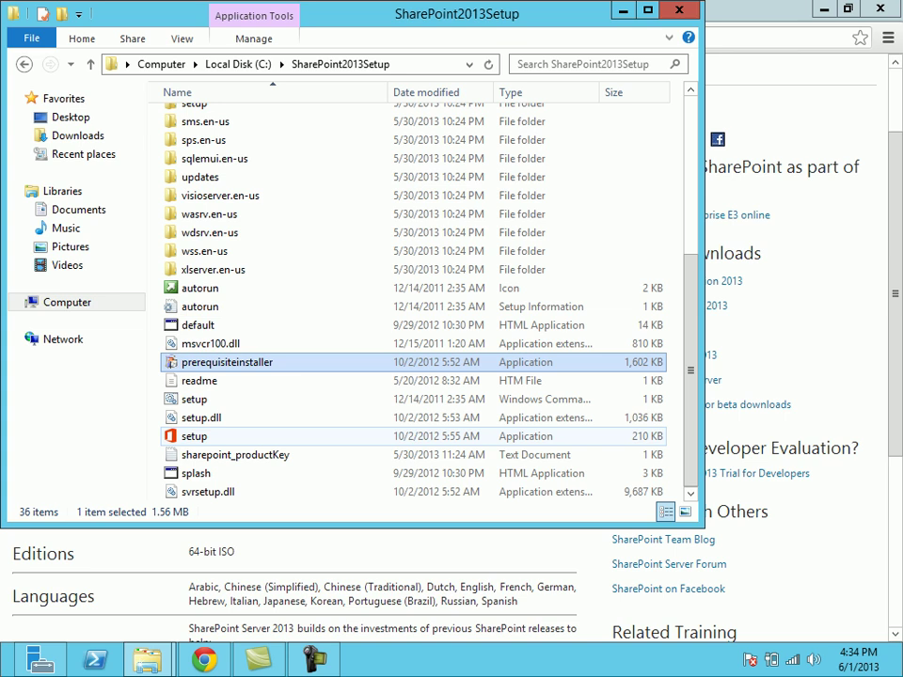
# Run the SharePoint setup application and copy the product key from the sharepoint_productKey text file
pyautogui.click(194, 435)
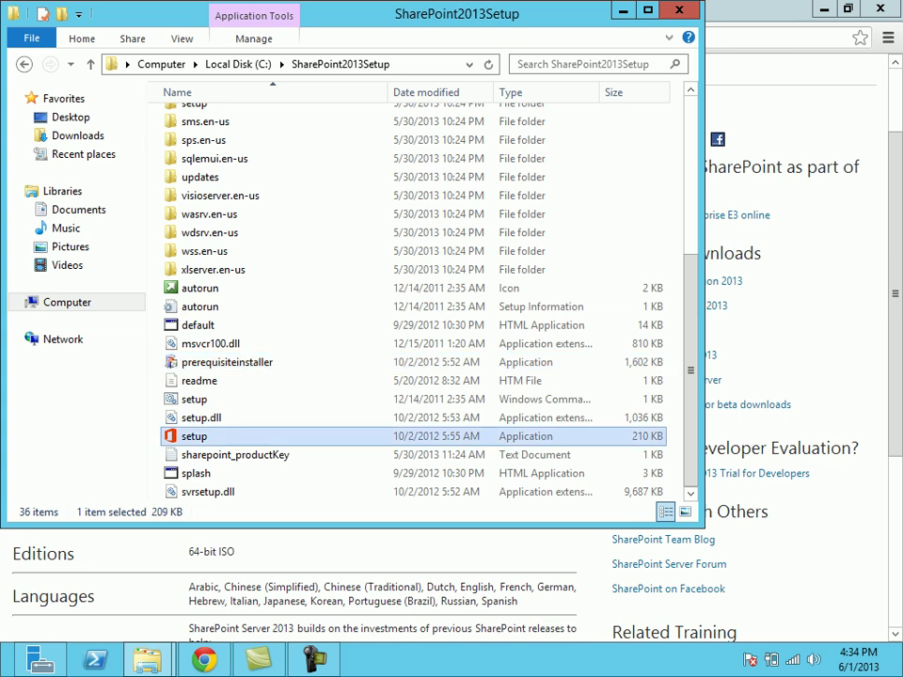
pyautogui.press('Return')
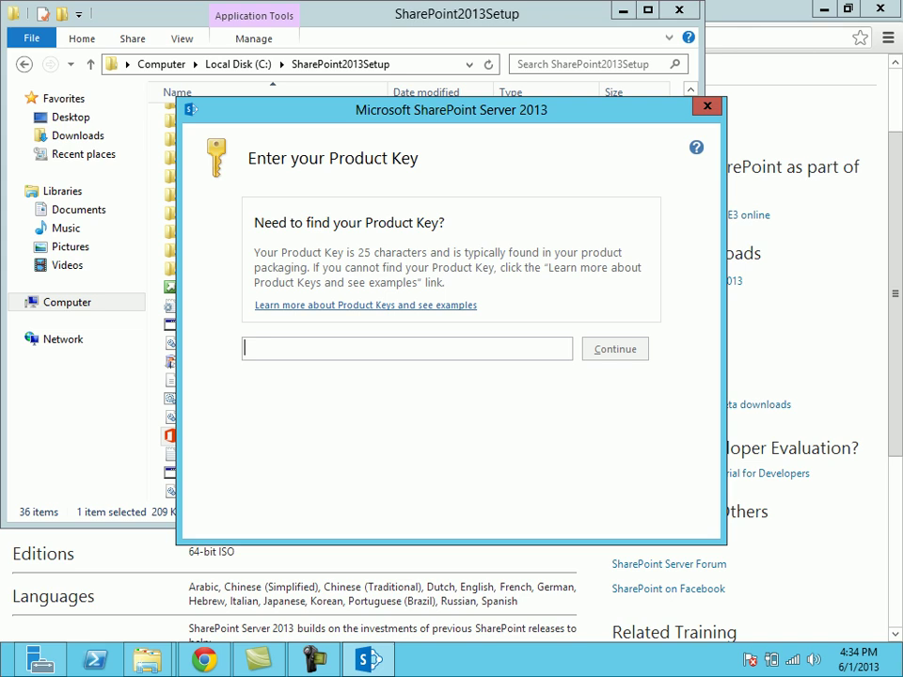
pyautogui.click(282, 14)
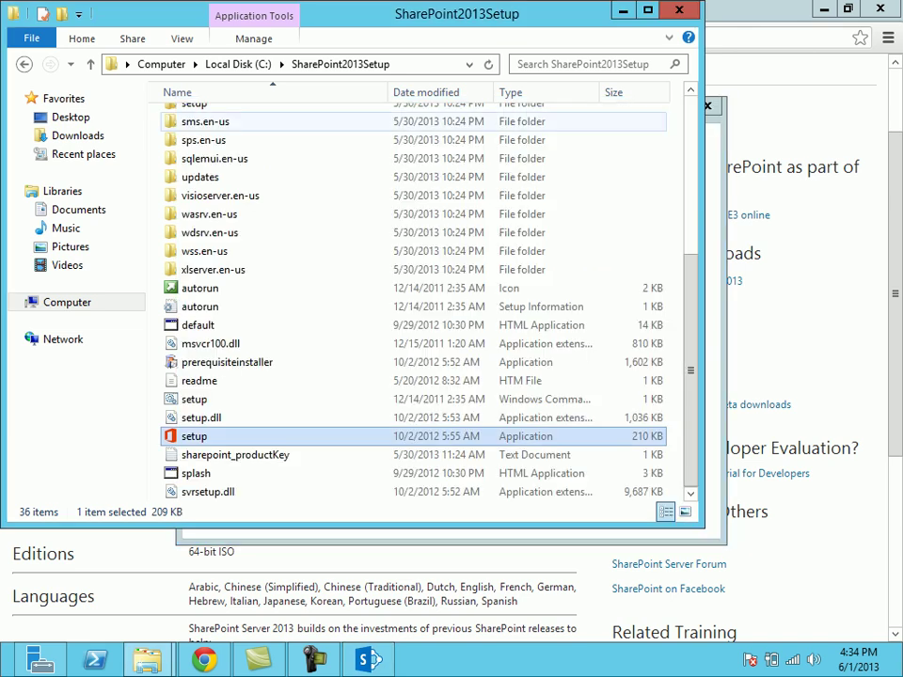
pyautogui.doubleClick(235, 454)
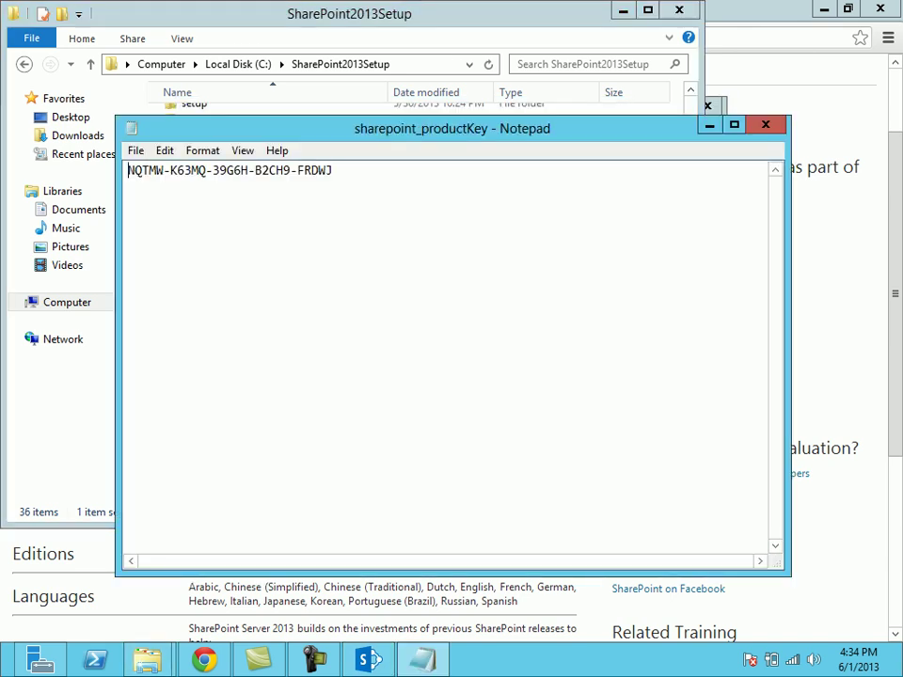
pyautogui.moveTo(128, 170); pyautogui.dragTo(333, 170)
pyautogui.hotkey('ctrl', 'c')
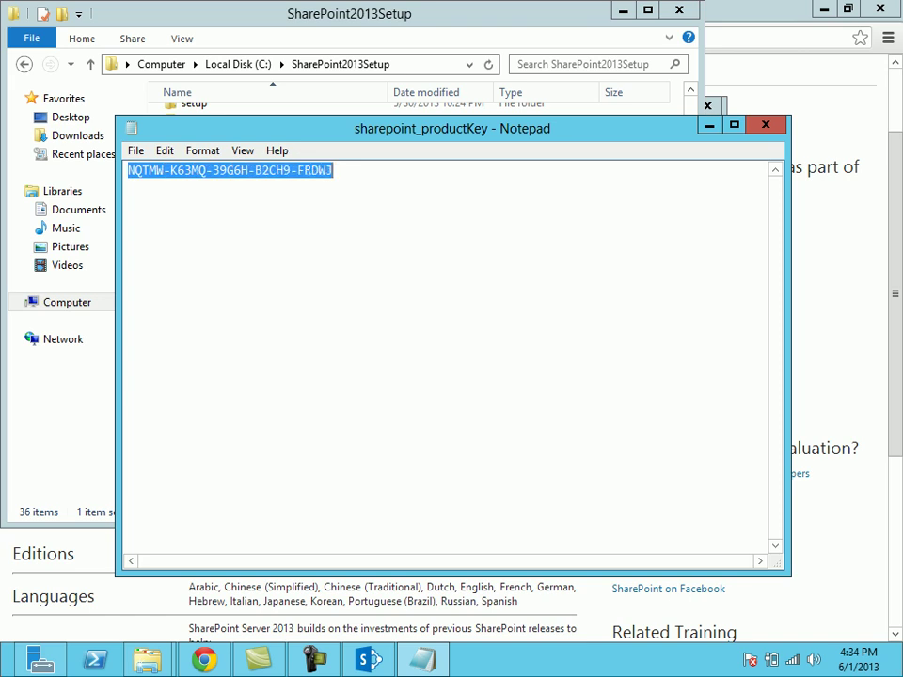
# Paste the product key into the SharePoint Server 2013 setup window and continue
pyautogui.hotkey('alt', 'Tab')
pyautogui.hotkey('alt', 'Tab')
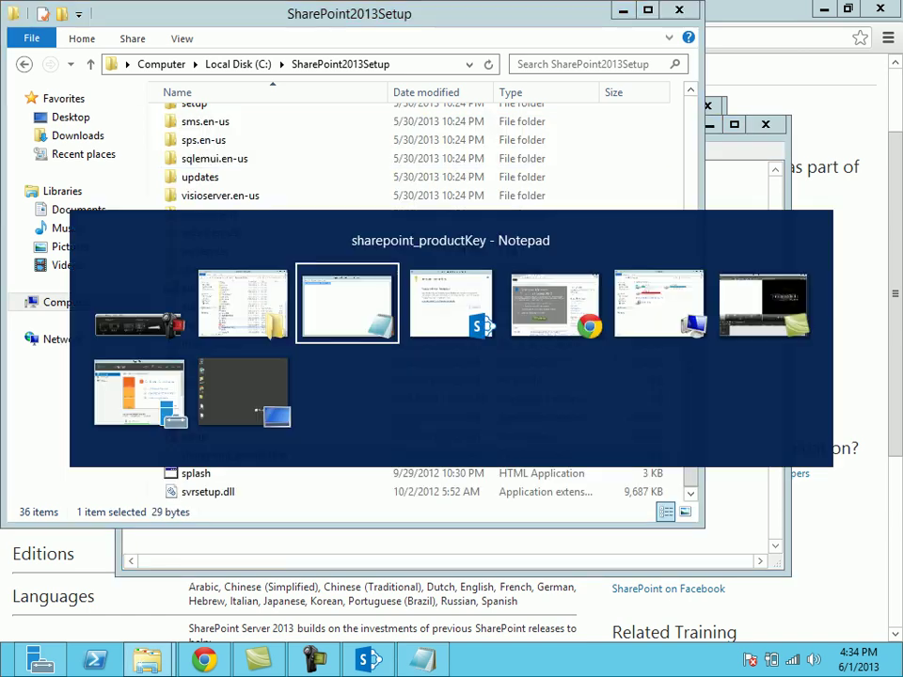
pyautogui.hotkey('alt', 'Tab')
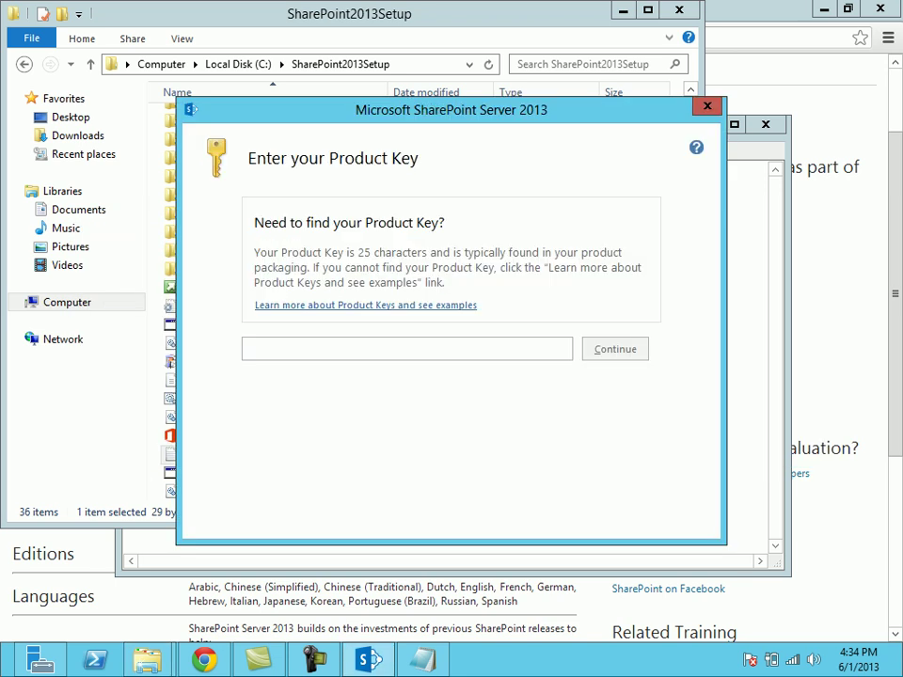
pyautogui.hotkey('ctrl', 'v')
pyautogui.press('Return')
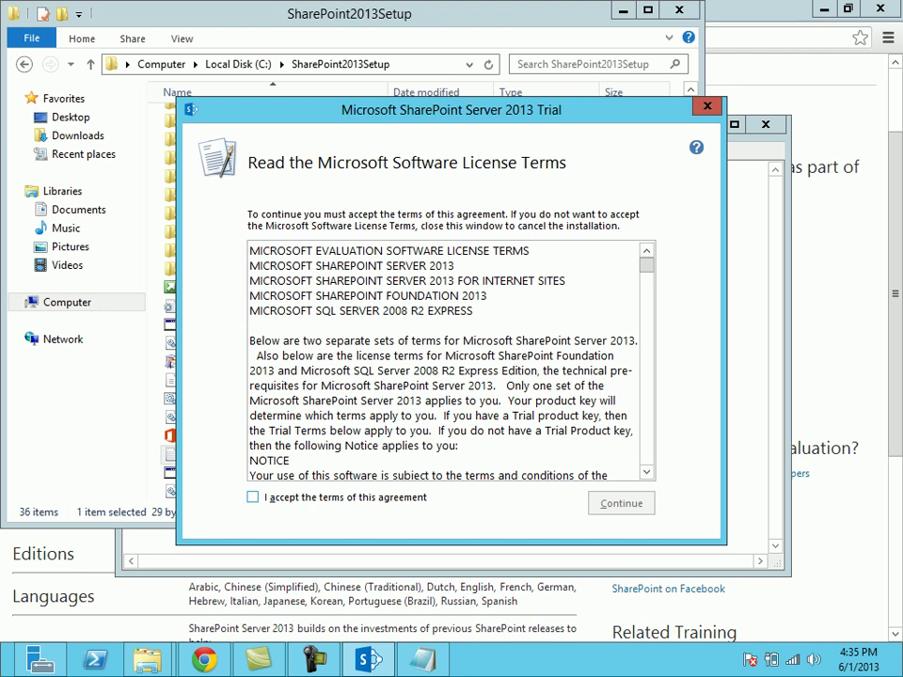
# Accept the license terms and start the installation with the default file locations under C:\Program Files\Microsoft Office Servers
pyautogui.hotkey('alt', 'a')
pyautogui.press('Return')
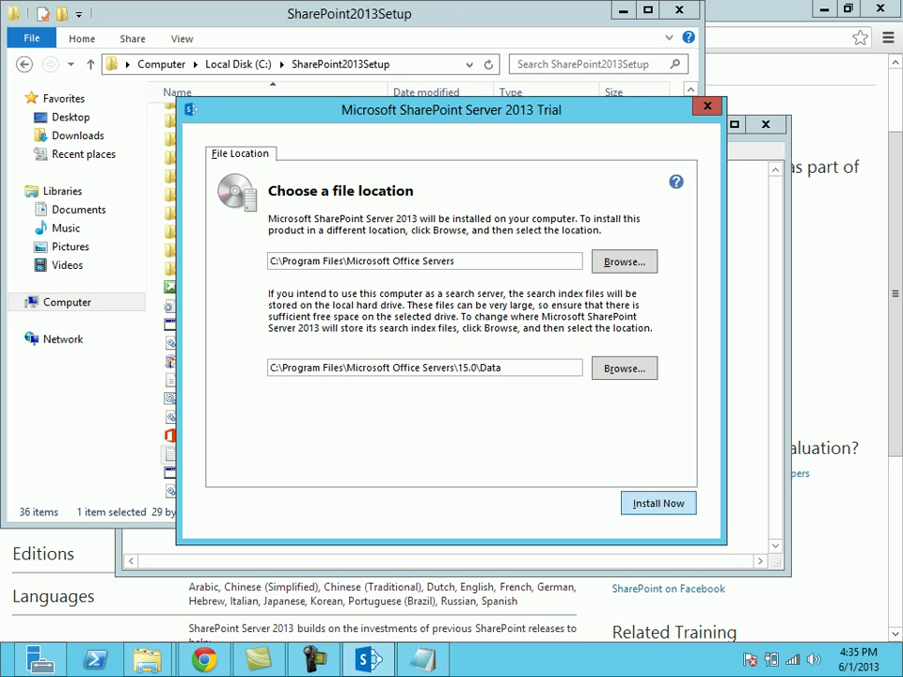
pyautogui.press('Return')
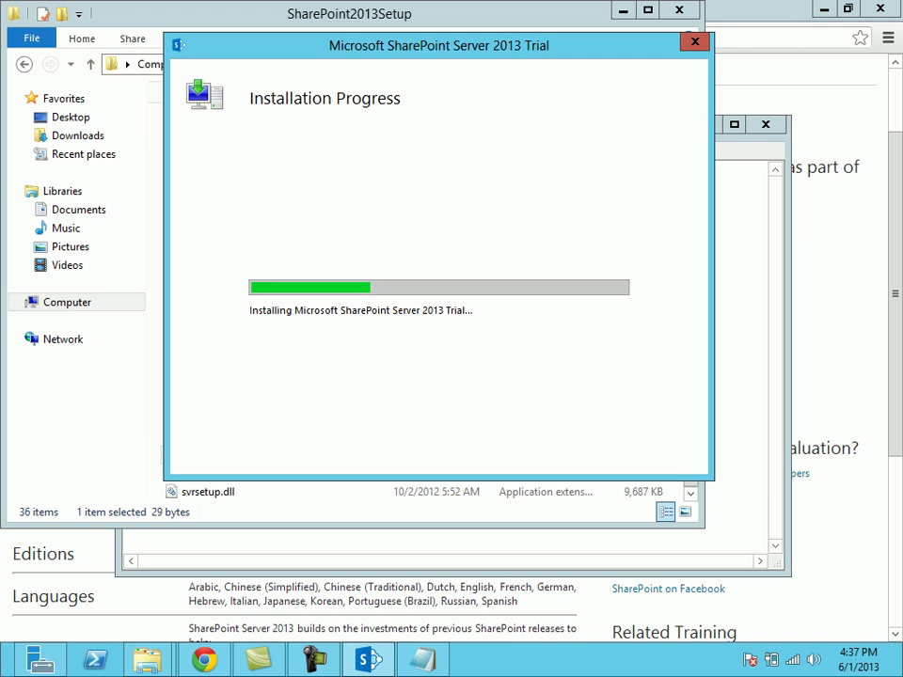
pyautogui.click(313, 658)
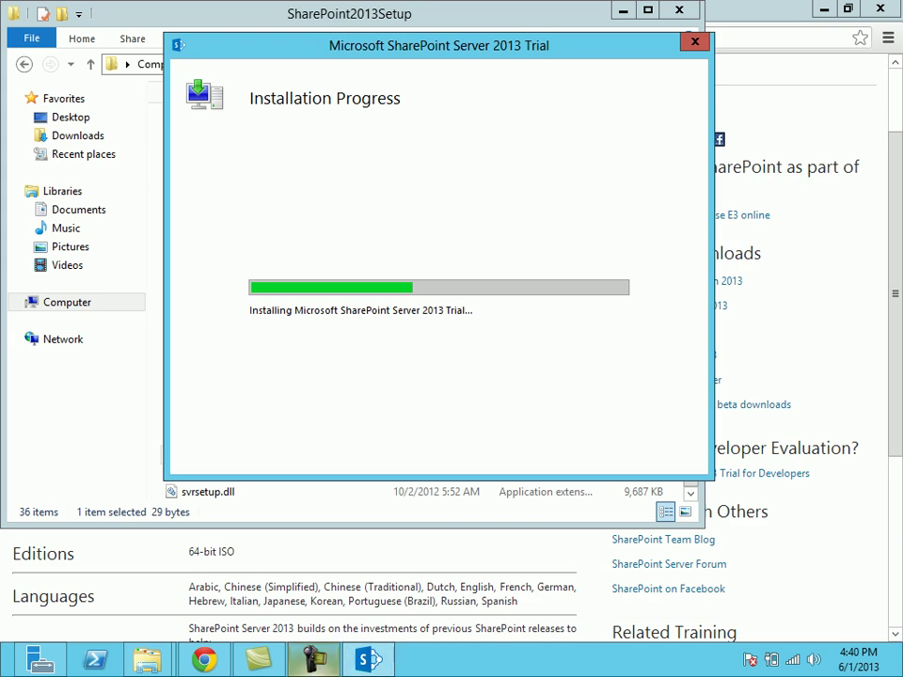
pyautogui.click(313, 659)
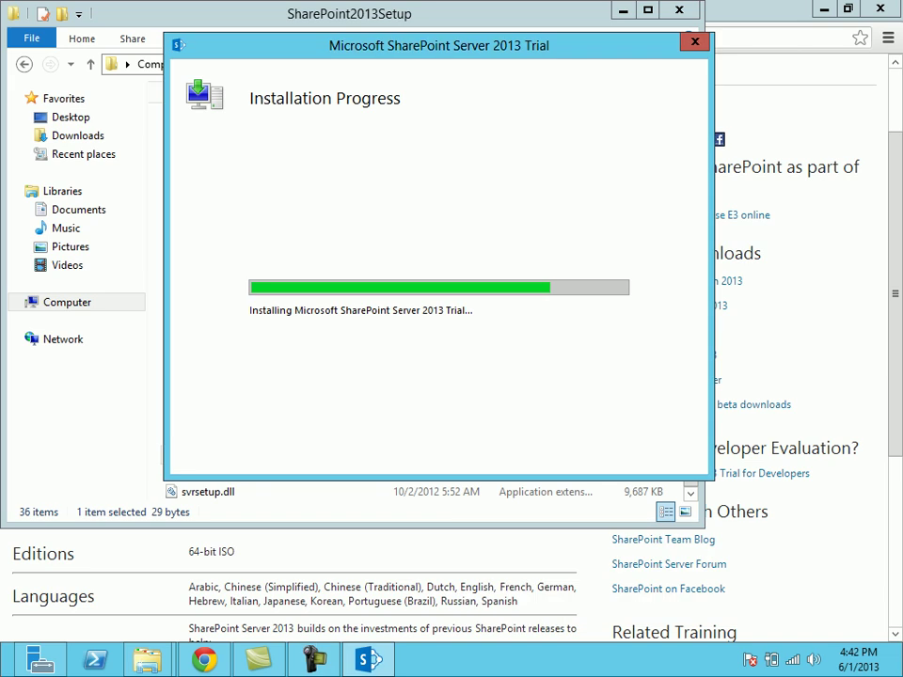
pyautogui.moveTo(368, 660)
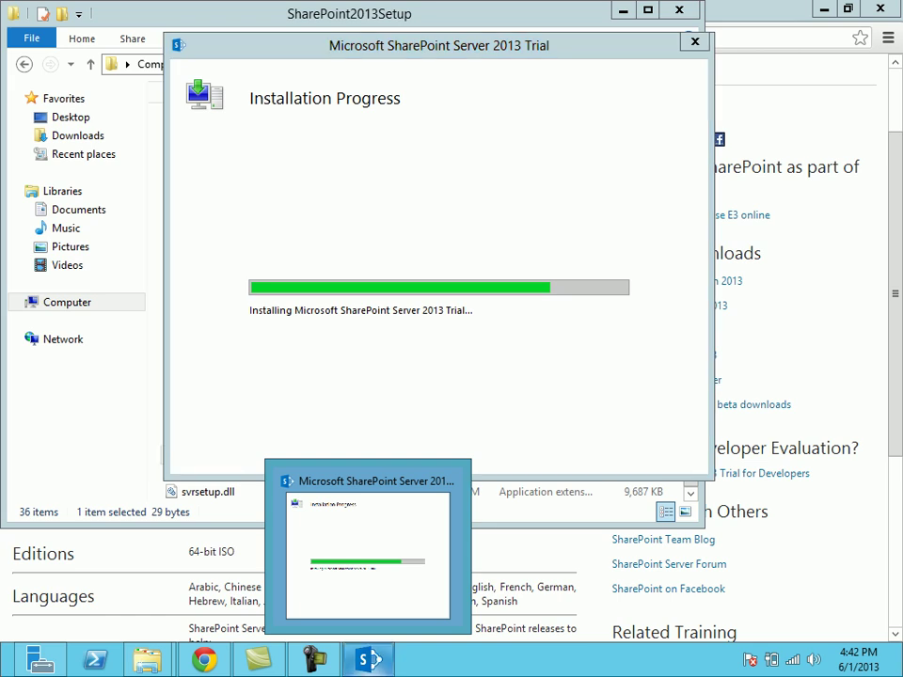
pyautogui.click(314, 660)
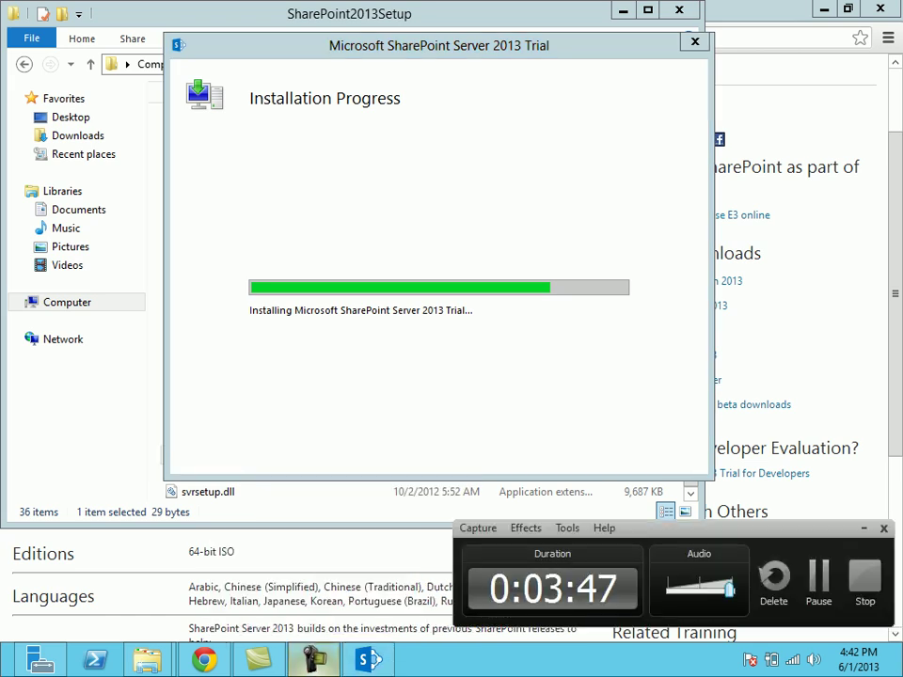
pyautogui.rightClick(479, 660)
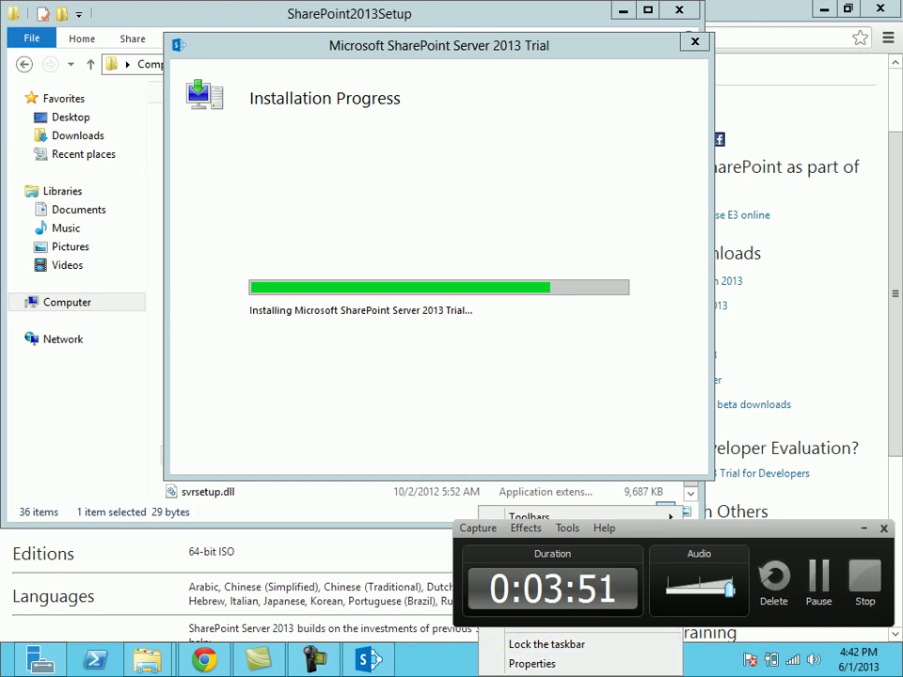
pyautogui.press('Escape')
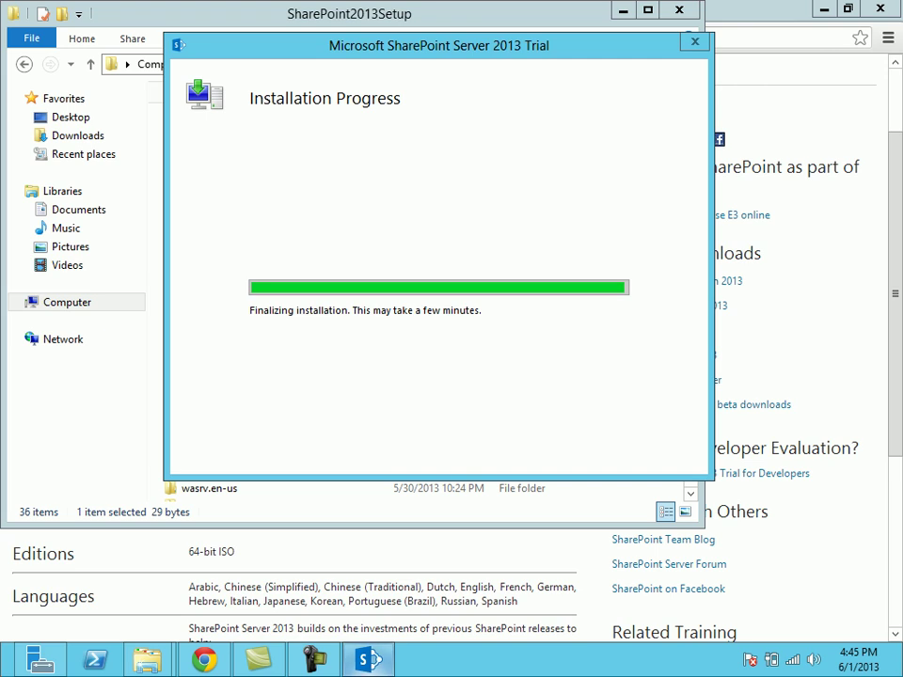
pyautogui.click(313, 659)
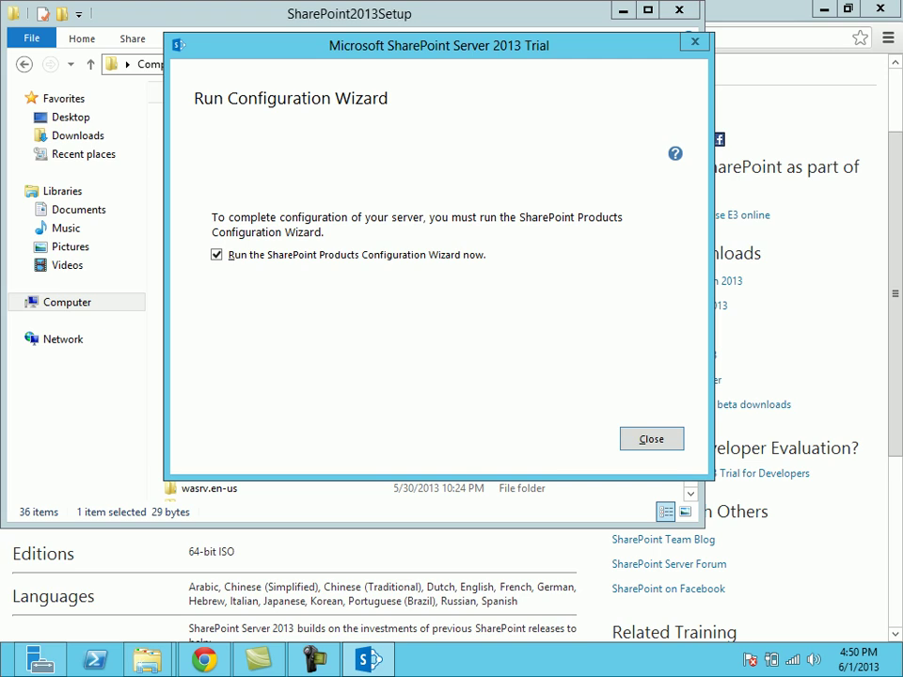
# Finish setup with the option to run the SharePoint Products Configuration Wizard now, and close the SharePoint2013Setup folder window
pyautogui.click(651, 438)
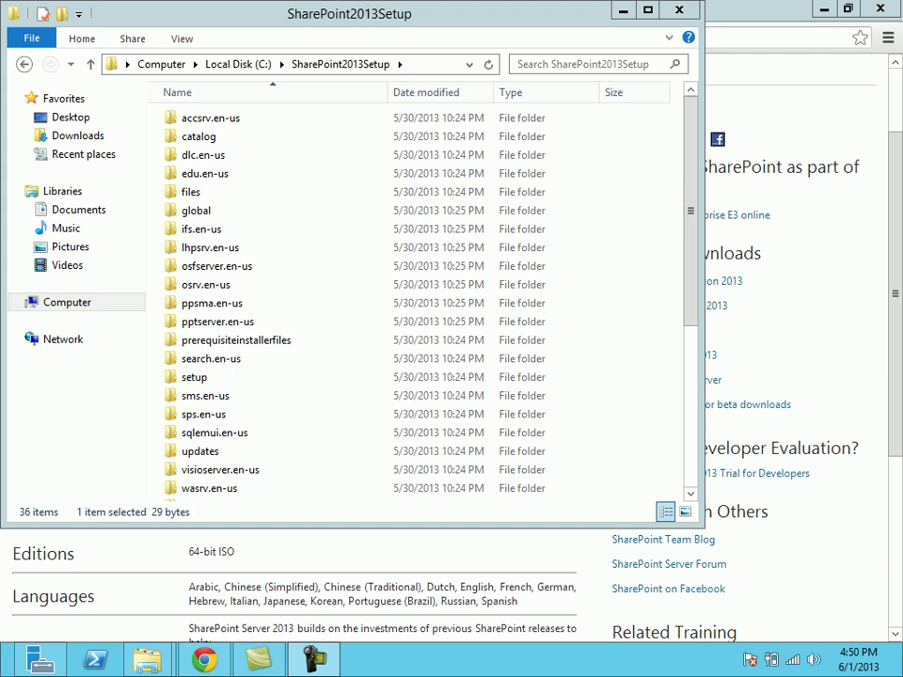
pyautogui.click(679, 11)
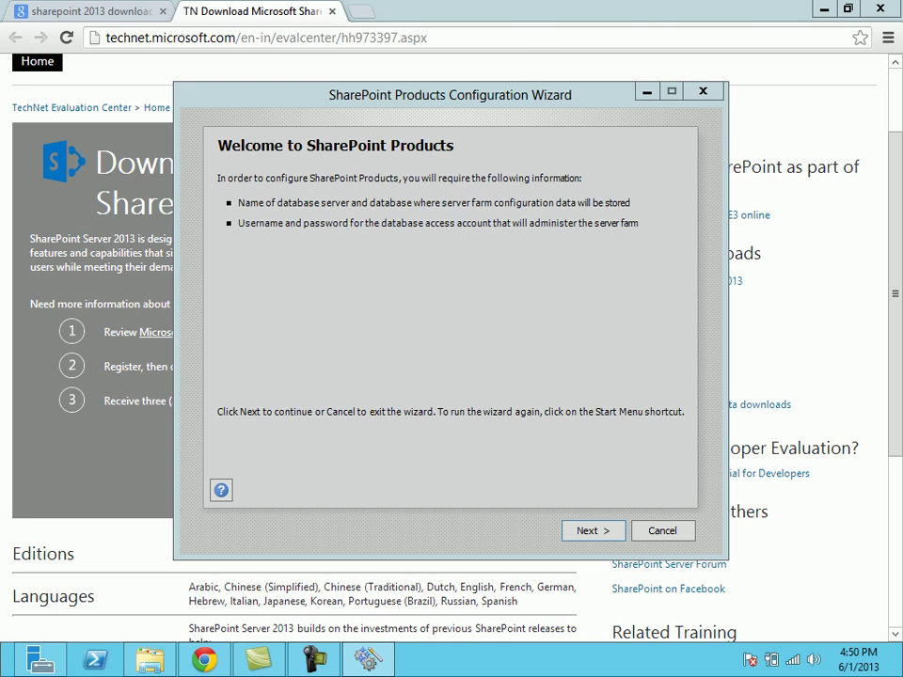
# Search the installed apps for the SharePoint 2013 programs, and return to the configuration wizard
pyautogui.press('super')
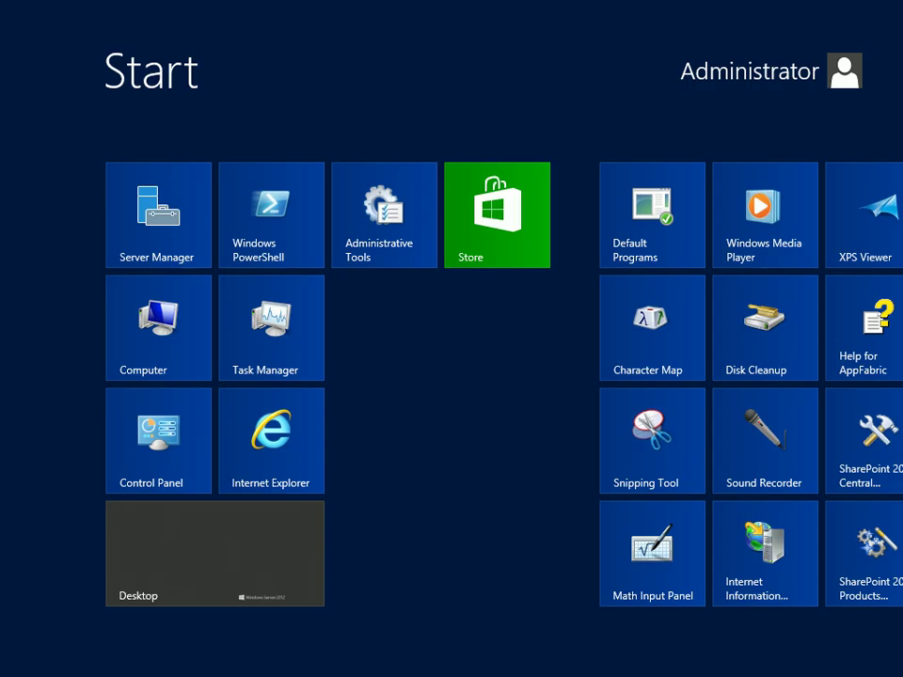
pyautogui.write('share ')
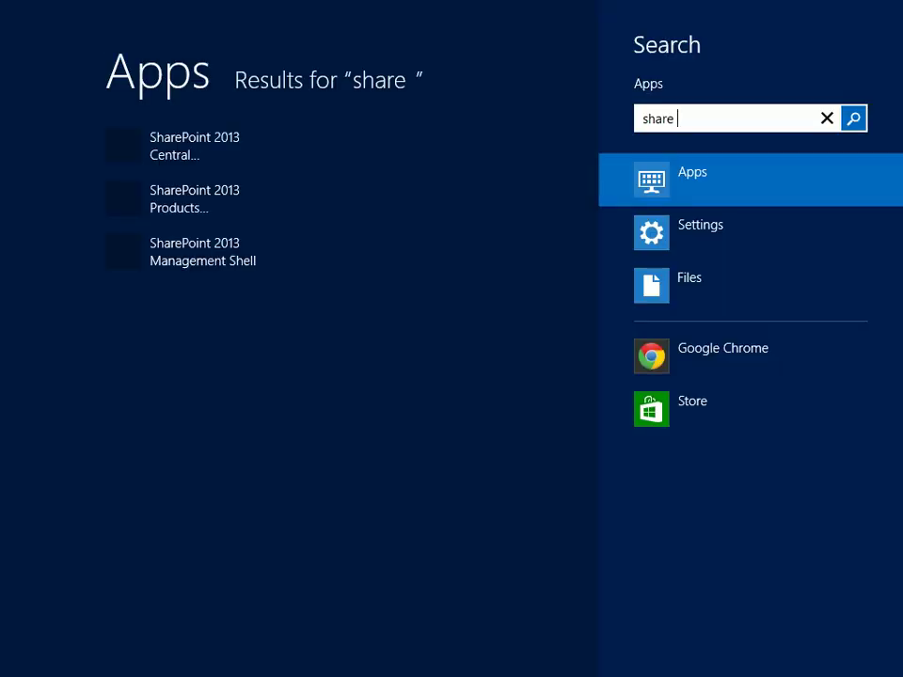
pyautogui.write('point')
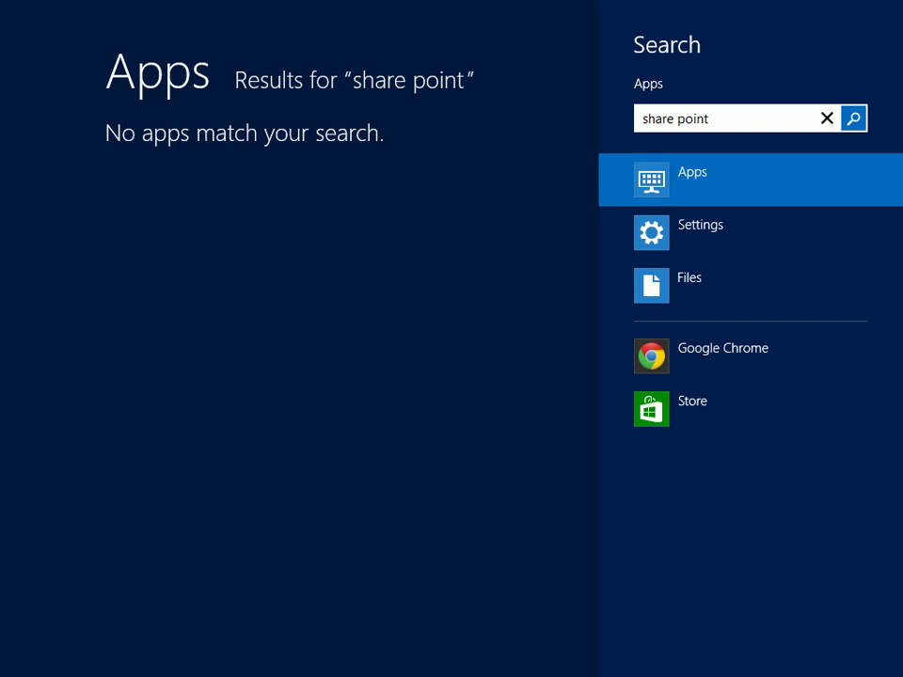
pyautogui.press('BackSpace')
pyautogui.press('BackSpace')
pyautogui.press('BackSpace')
pyautogui.press('BackSpace')
pyautogui.press('BackSpace')
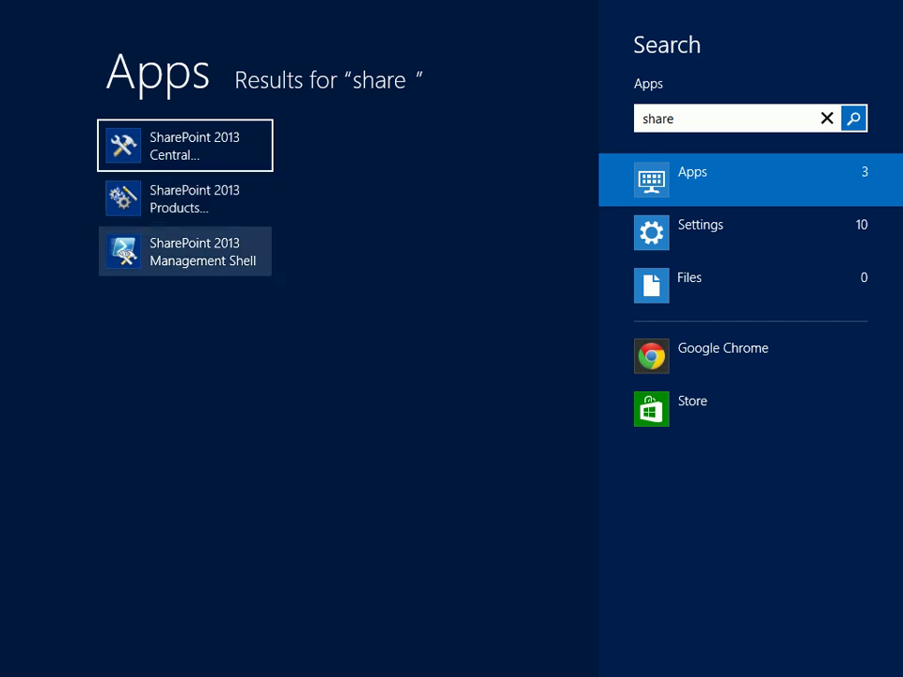
pyautogui.press('BackSpace')
pyautogui.press('BackSpace')
pyautogui.press('BackSpace')
pyautogui.press('BackSpace')
pyautogui.press('BackSpace')
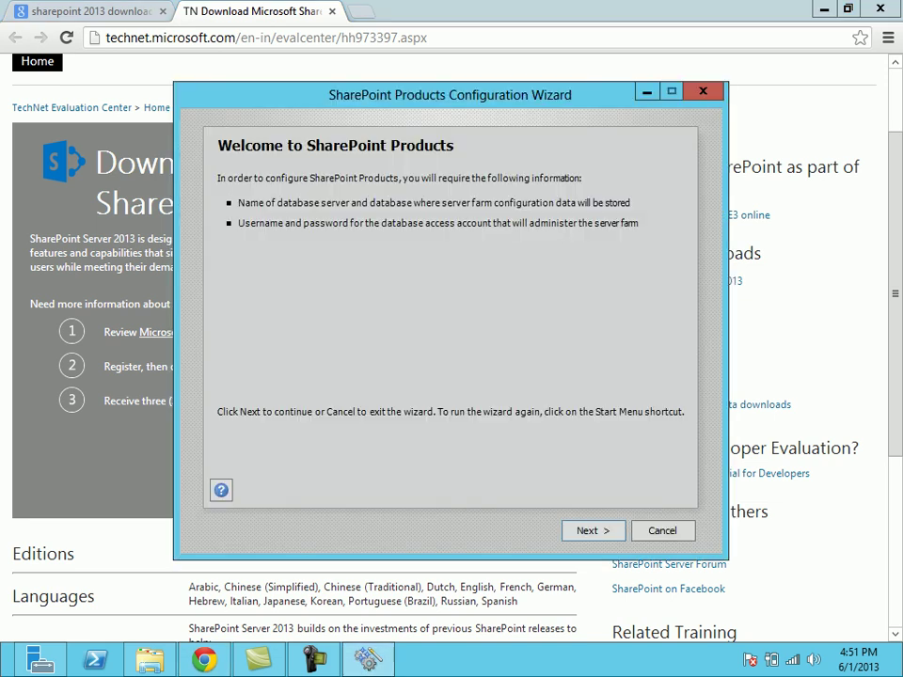
# Exit the SharePoint Products Configuration Wizard and relaunch it from an app search for "confi"
pyautogui.press('Escape')
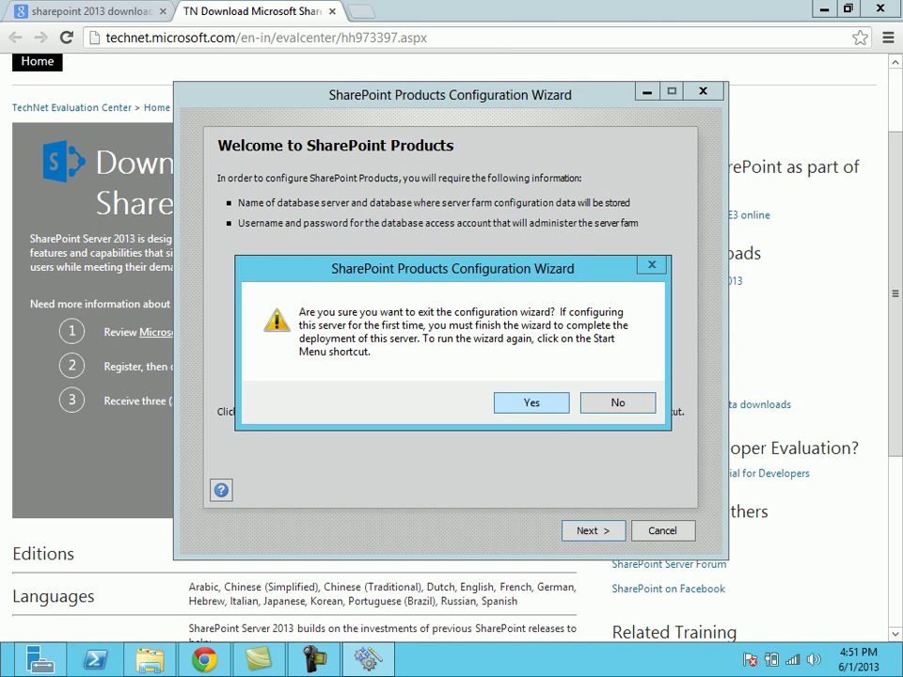
pyautogui.press('Return')
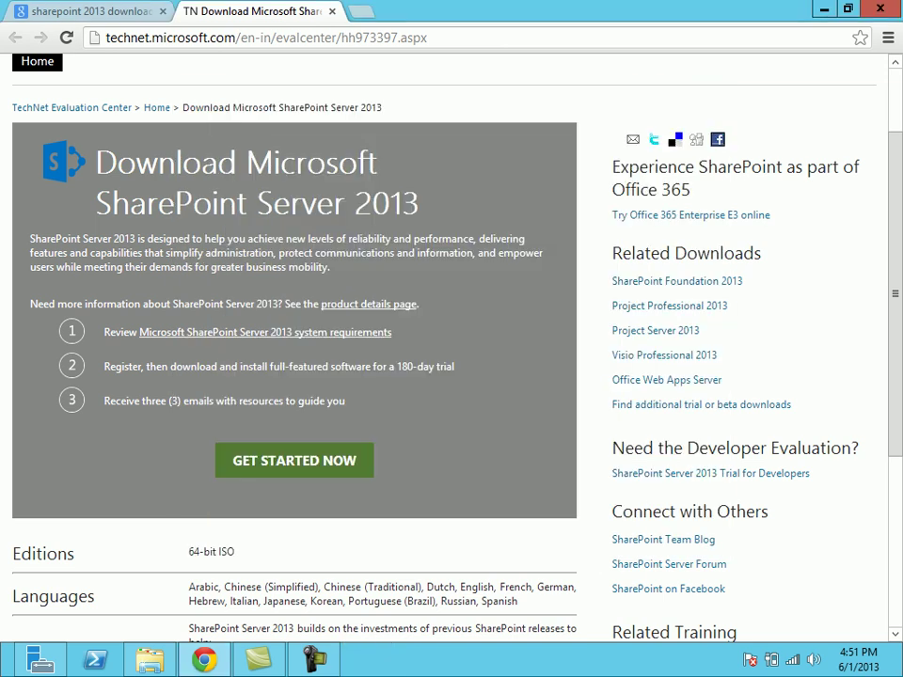
pyautogui.press('super')
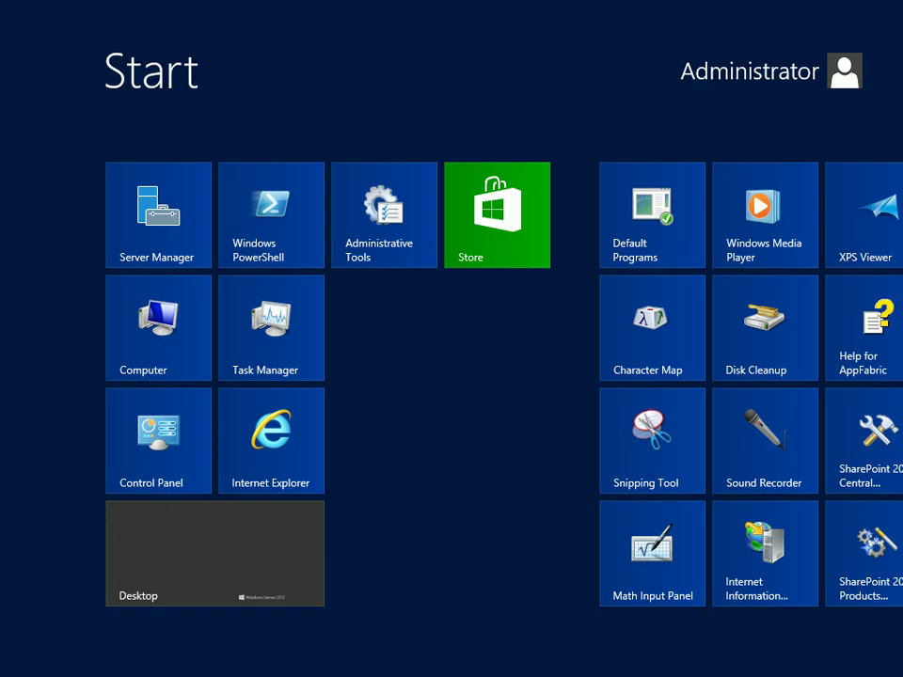
pyautogui.write('confi')
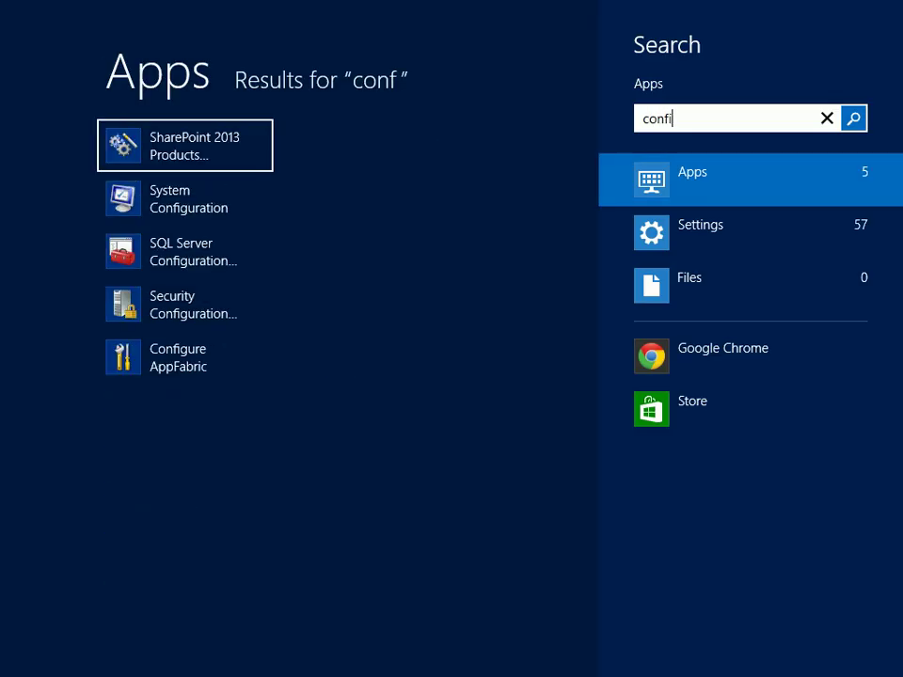
pyautogui.press('super')
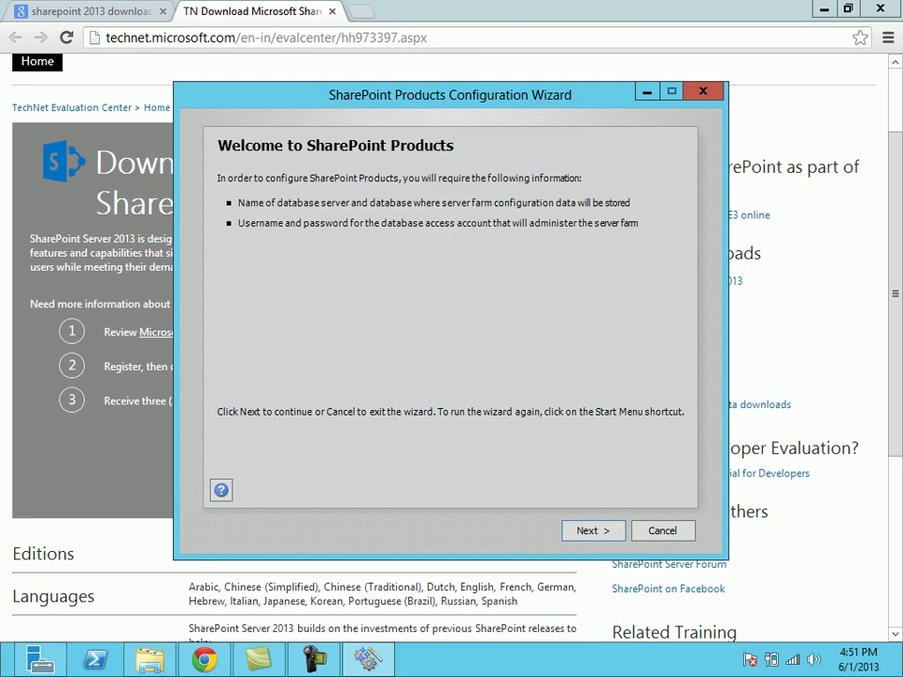
# Start the configuration with the required service restarts allowed, and choose to create a new server farm
pyautogui.press('Return')
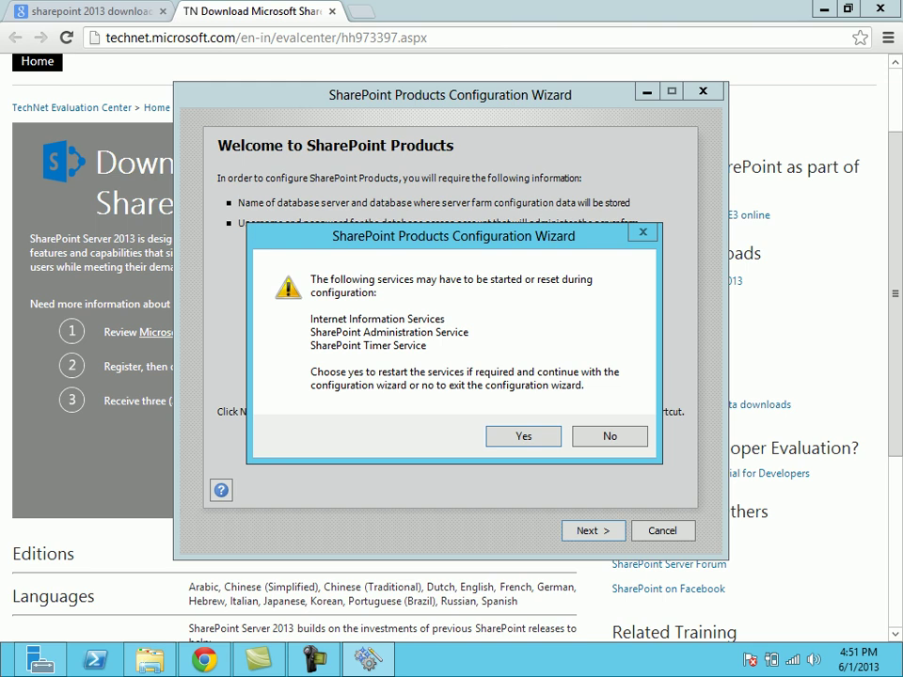
pyautogui.press('Return')
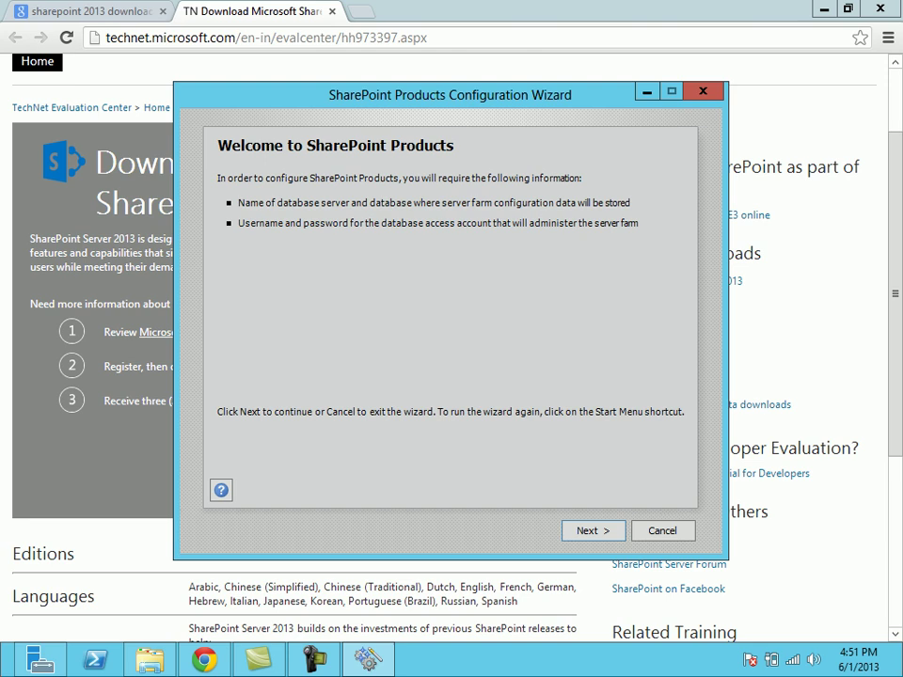
pyautogui.press('Return')
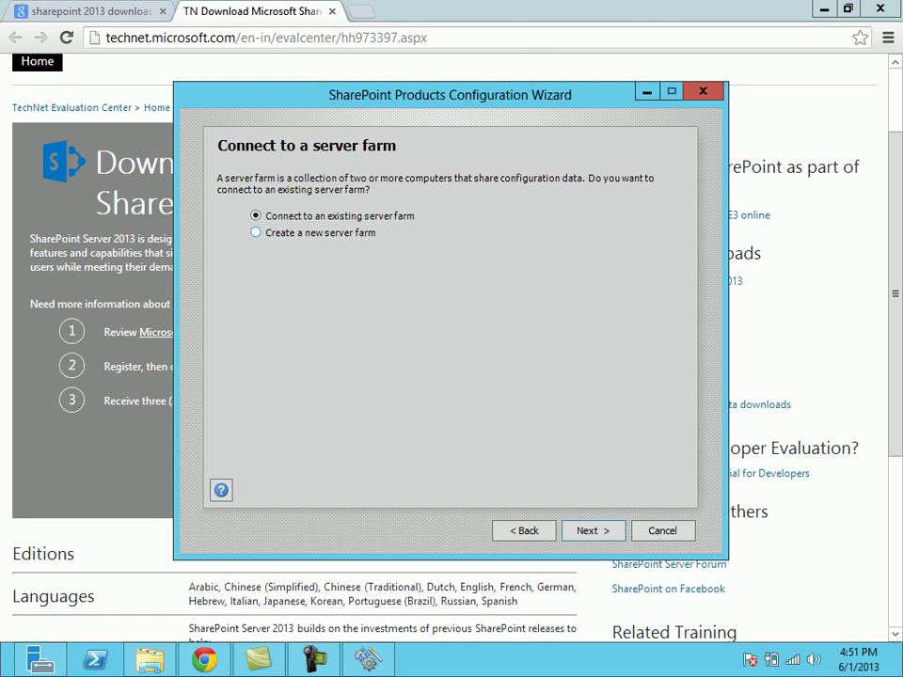
pyautogui.press('Down')
pyautogui.press('Return')
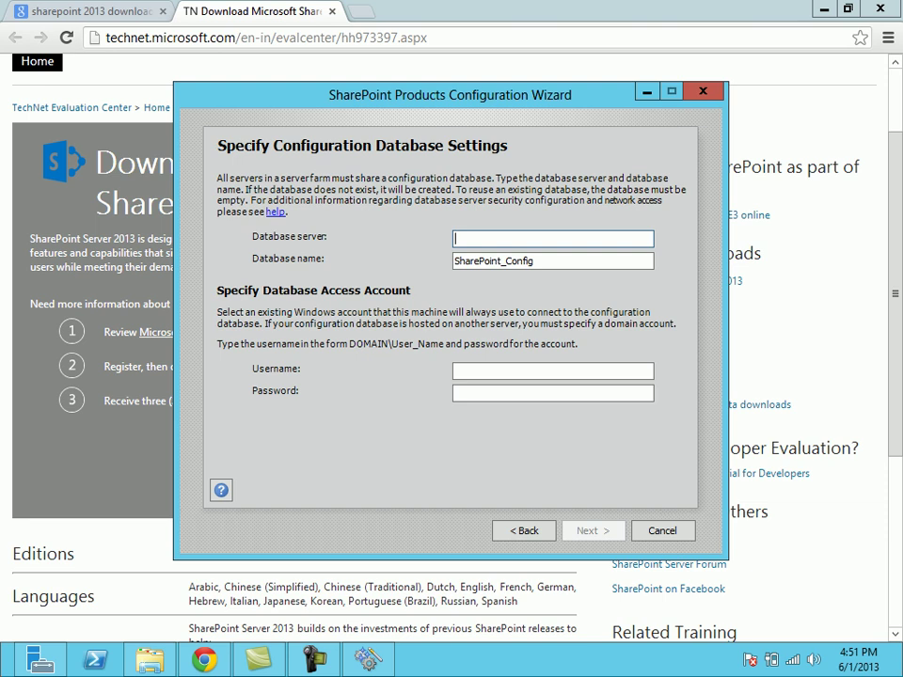
# Look up the installed SQL Server programs and enter .\SQLEXPRESS as the database server for the configuration database
pyautogui.press('super')
pyautogui.write('sql')
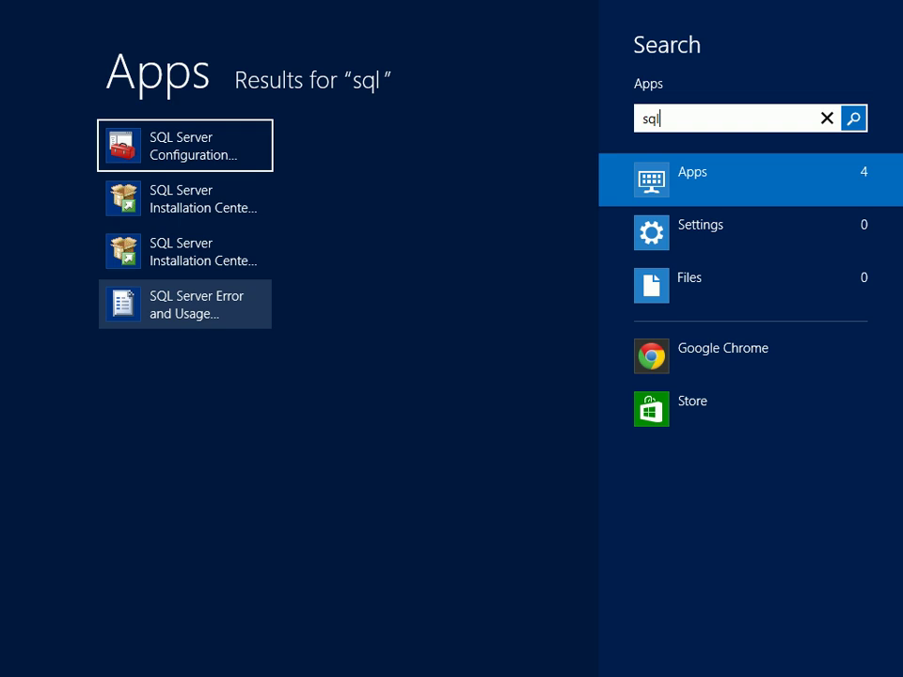
pyautogui.press('BackSpace')
pyautogui.press('BackSpace')
pyautogui.press('BackSpace')
pyautogui.press('Escape')
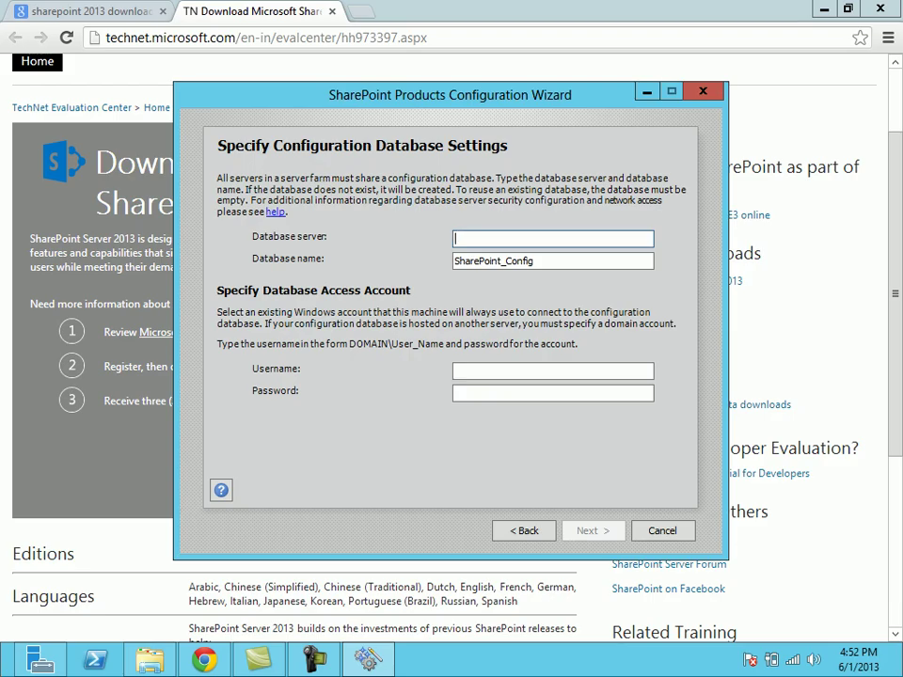
pyautogui.write('.\\SQLEXPRESS')
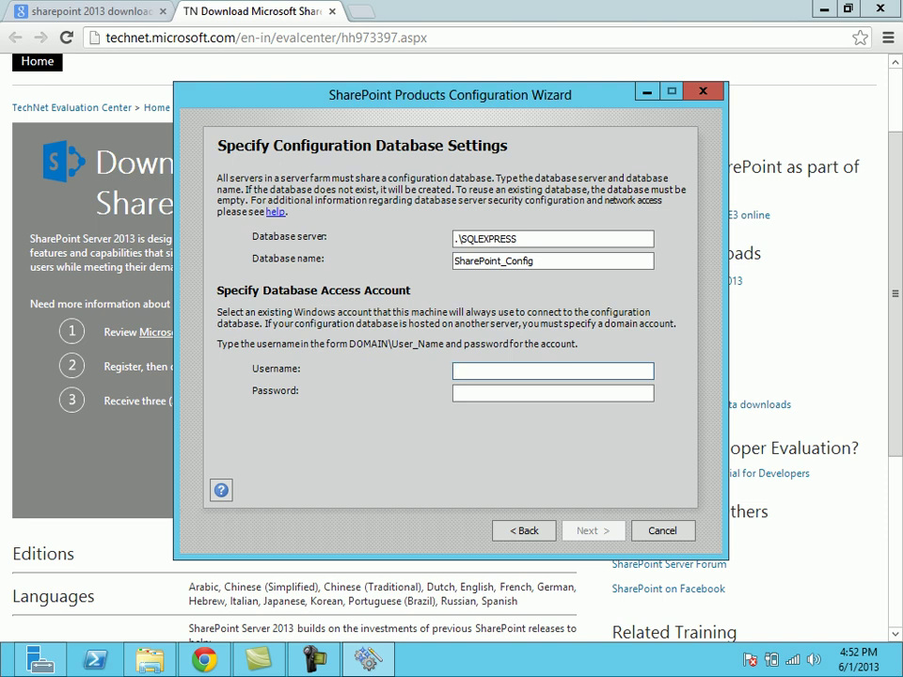
pyautogui.write('administro')
pyautogui.press('BackSpace')
pyautogui.press('BackSpace')
pyautogui.press('BackSpace')
pyautogui.press('BackSpace')
pyautogui.press('BackSpace')
pyautogui.press('BackSpace')
pyautogui.press('BackSpace')
pyautogui.press('BackSpace')
pyautogui.press('BackSpace')
pyautogui.press('BackSpace')
pyautogui.press('super')
pyautogui.press('super')
# Enter CORP\Administrator and its account password for database access, and try to continue with the SharePoint_Config database
pyautogui.moveTo(205, 659)
pyautogui.write('CORP\\Administrator')
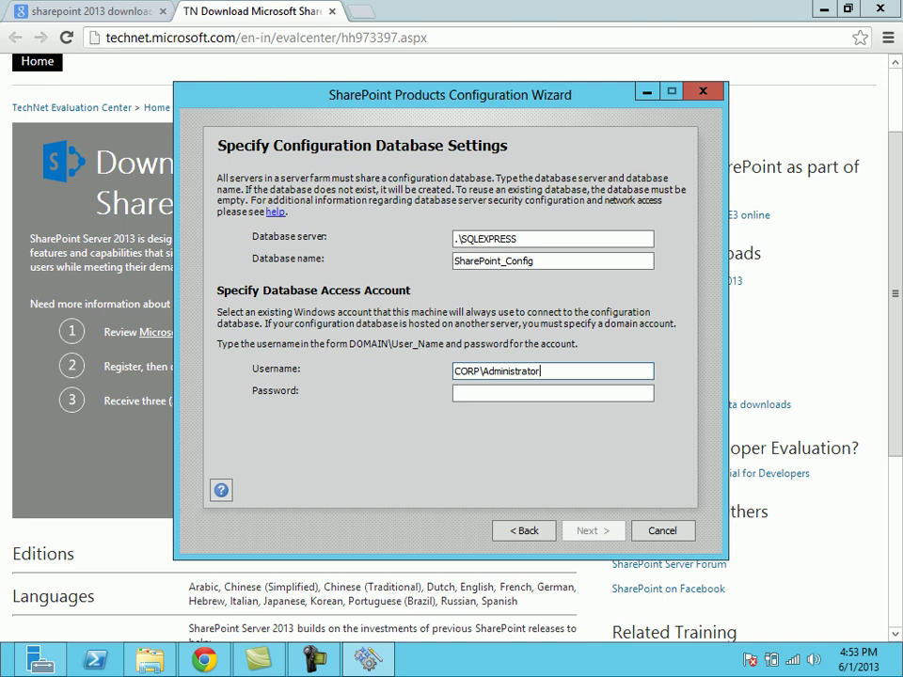
pyautogui.press('Tab')
pyautogui.write('****')
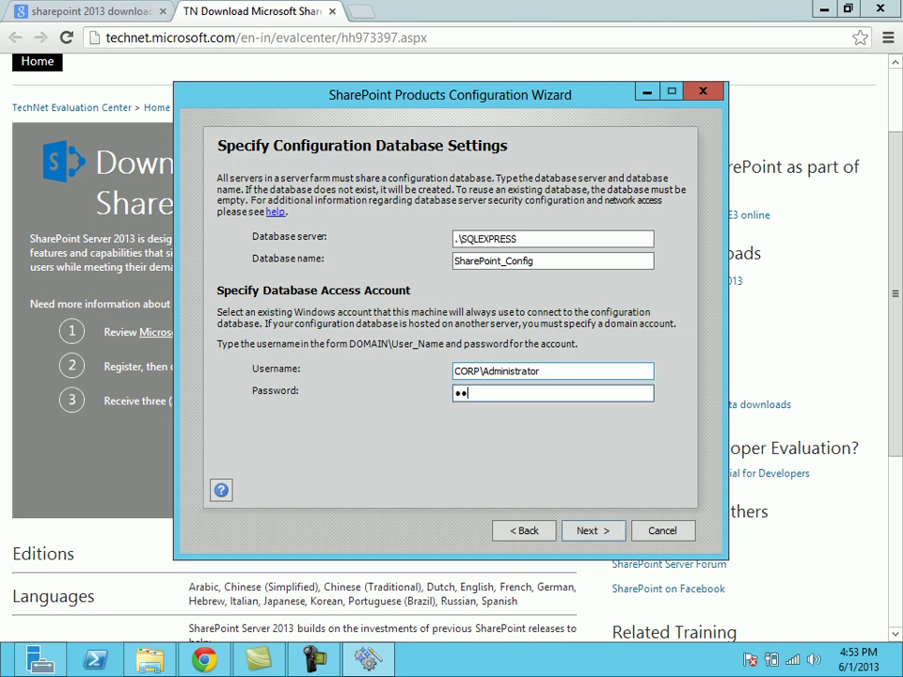
pyautogui.write('****')
pyautogui.press('Tab')
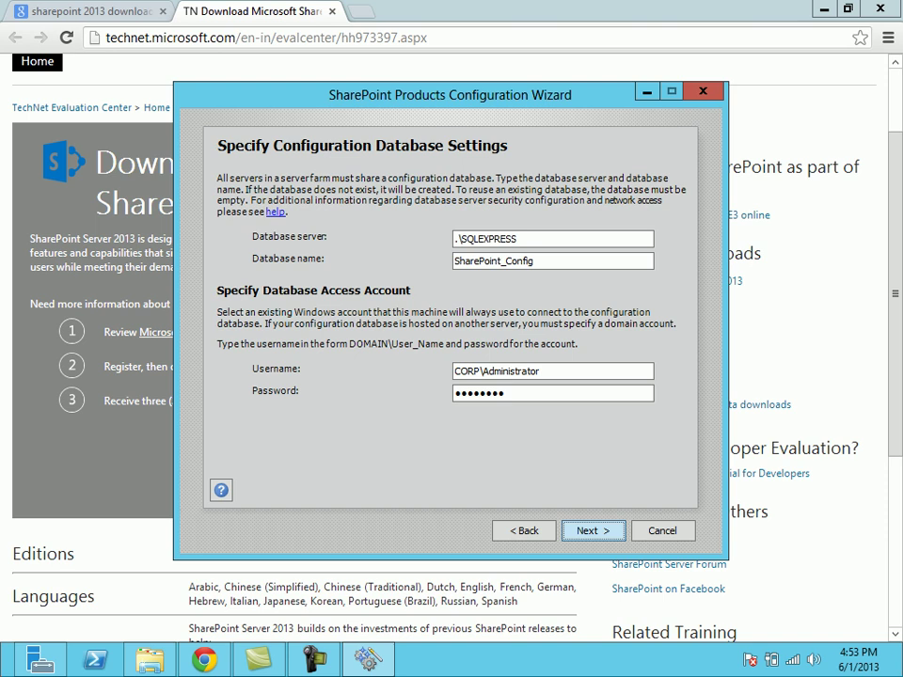
pyautogui.press('Return')
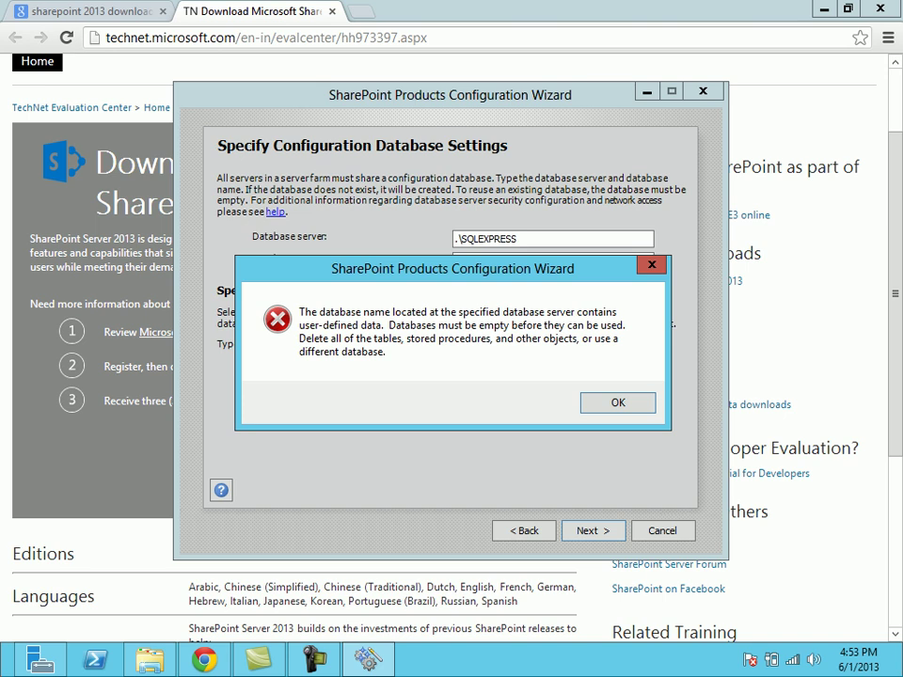
pyautogui.press('Return')
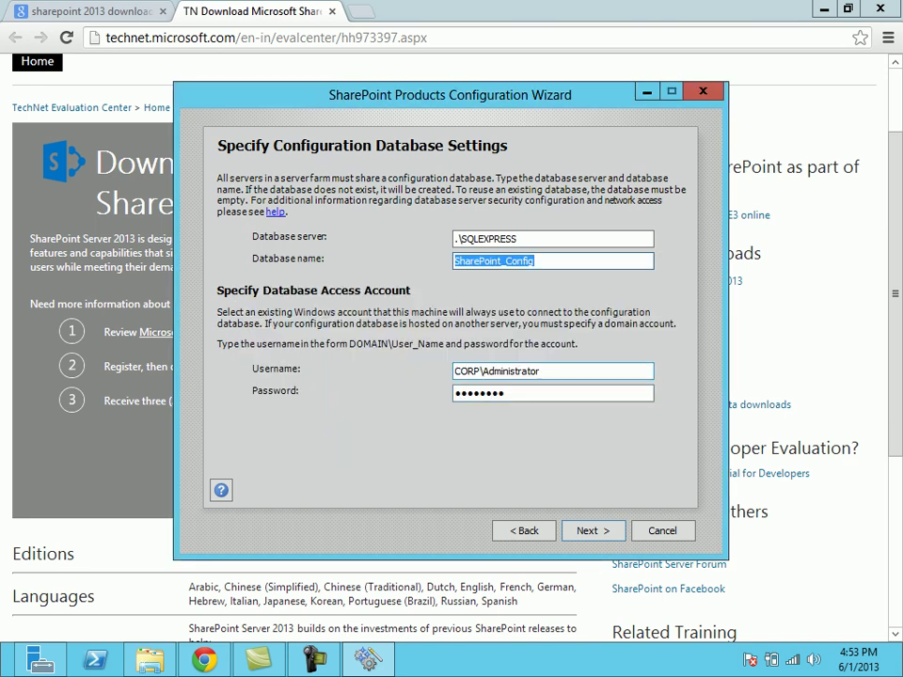
pyautogui.press('Return')
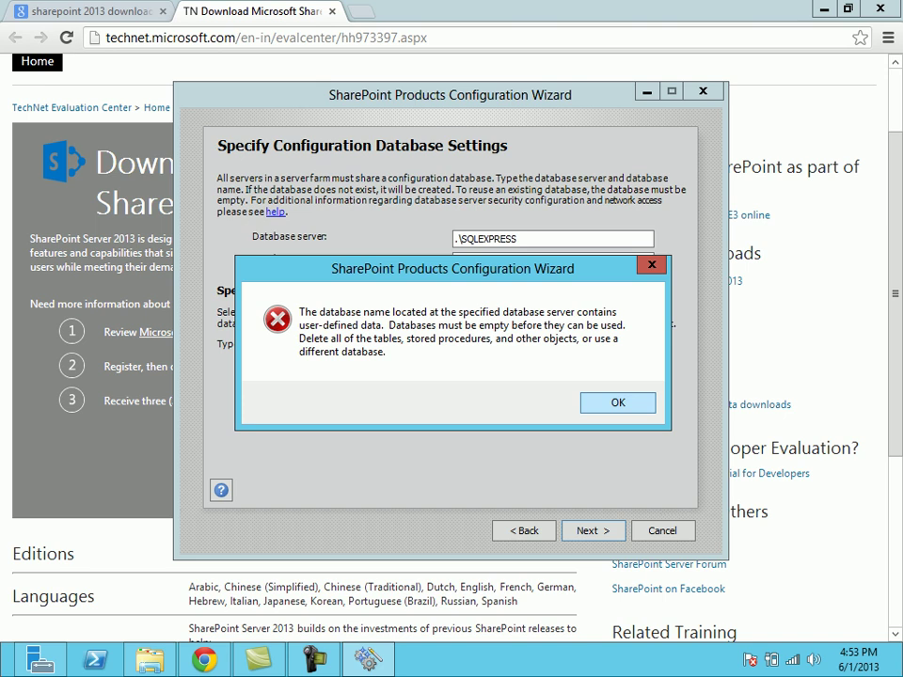
pyautogui.press('Return')
# Open SQL Server Configuration Manager from an app search for "sql", view its items and close it
pyautogui.press('super')
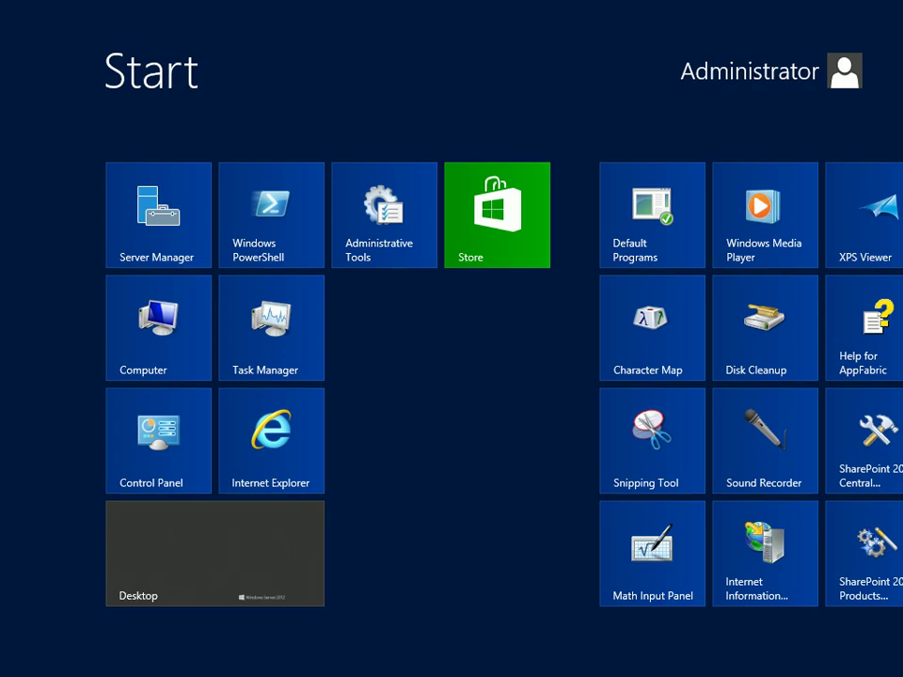
pyautogui.write('swl')
pyautogui.press('BackSpace')
pyautogui.press('BackSpace')
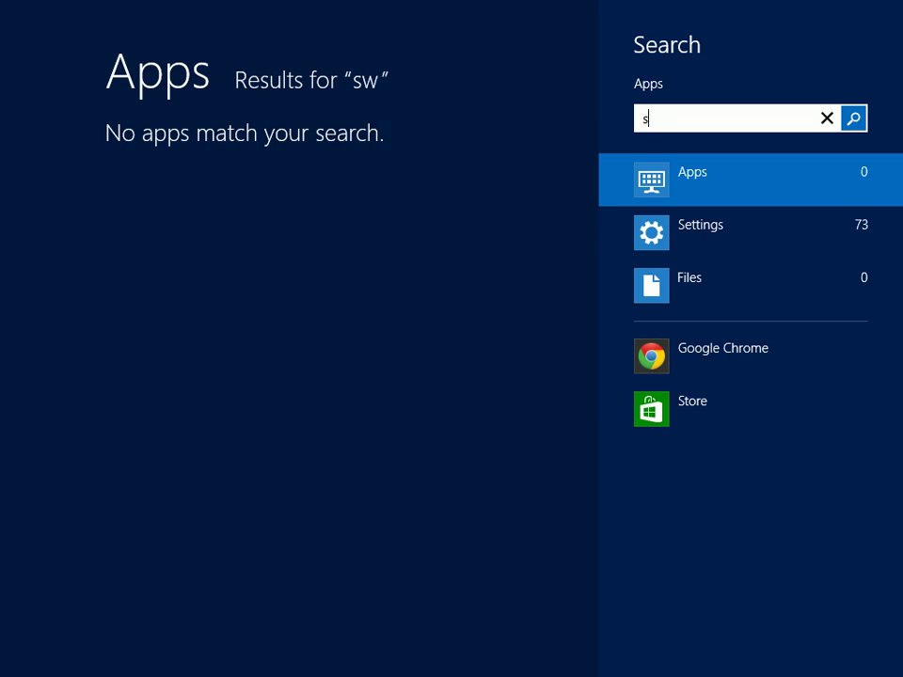
pyautogui.write('ql')
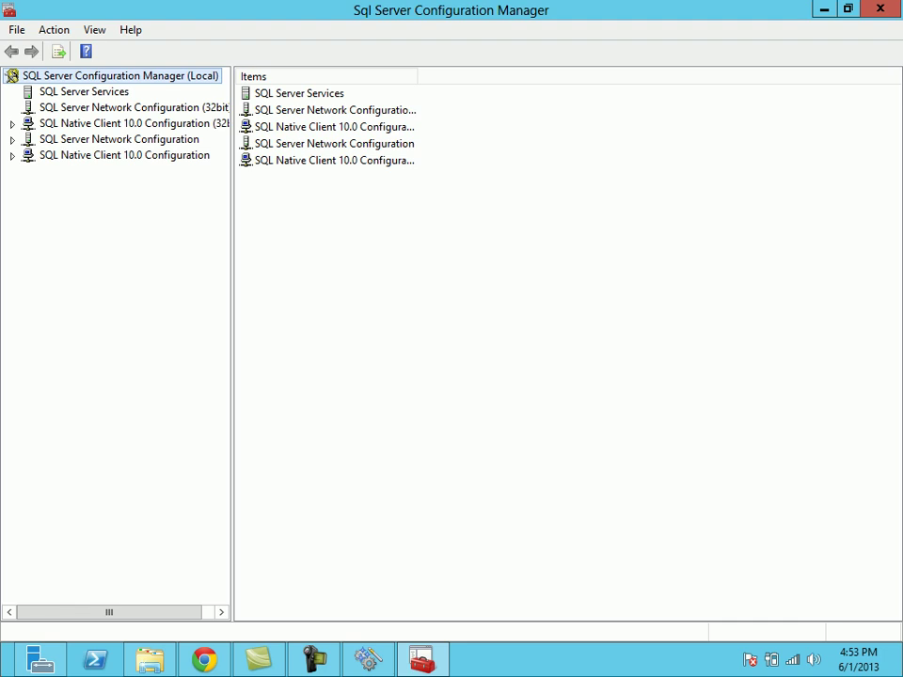
pyautogui.moveTo(901, 0)
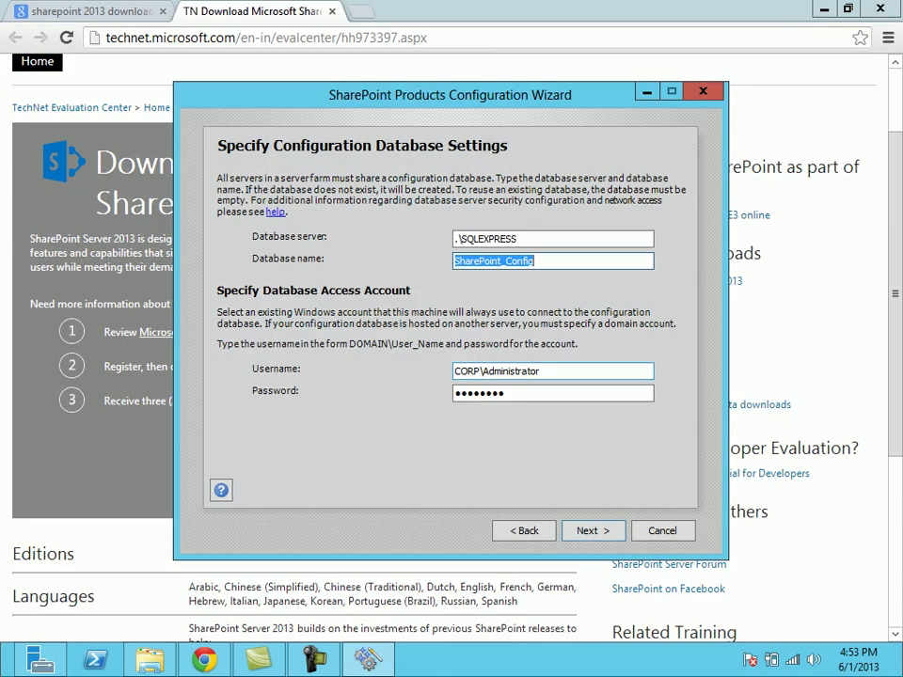
# Search the installed apps again for other SQL Server tools, and return to the configuration database settings
pyautogui.press('super')
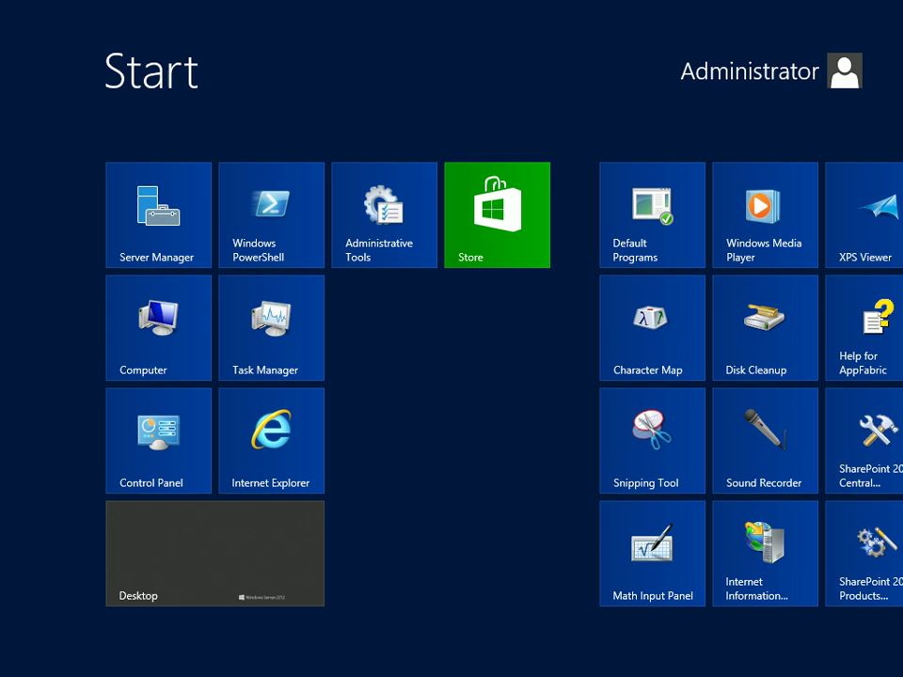
pyautogui.write('s')
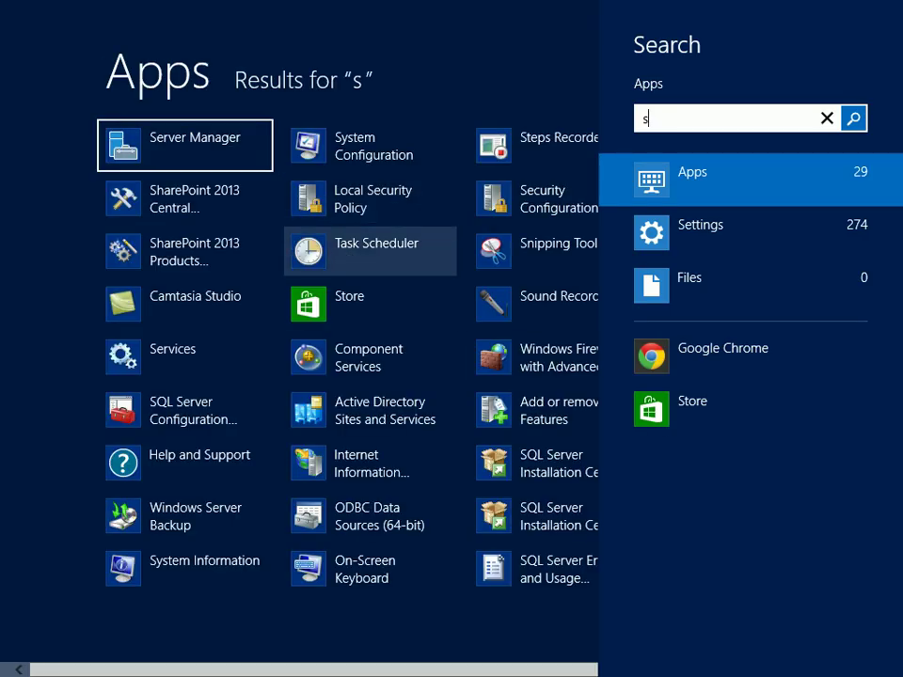
pyautogui.write('ql')
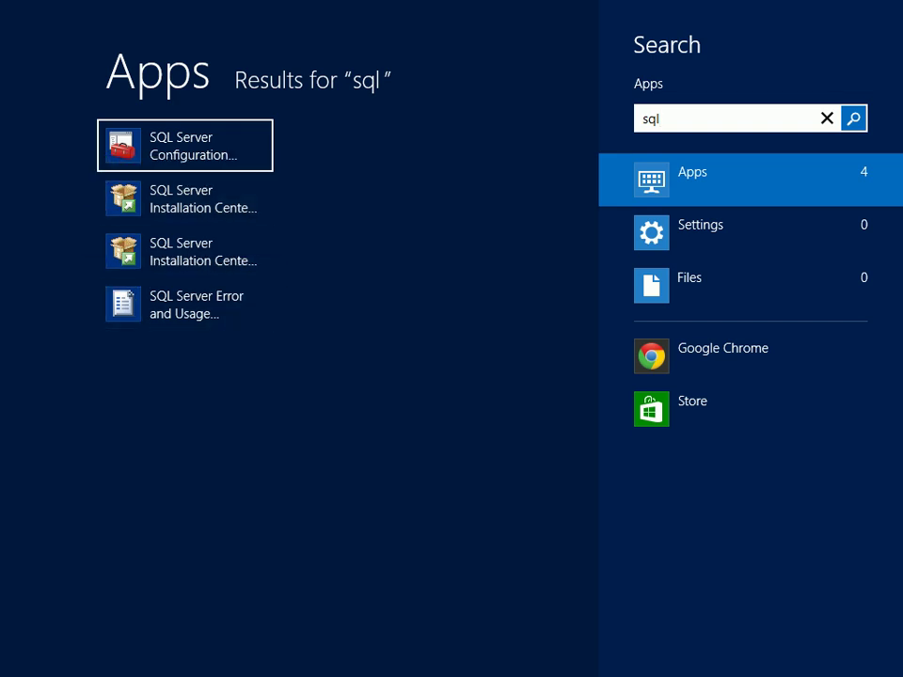
pyautogui.press('BackSpace')
pyautogui.press('BackSpace')
pyautogui.press('BackSpace')
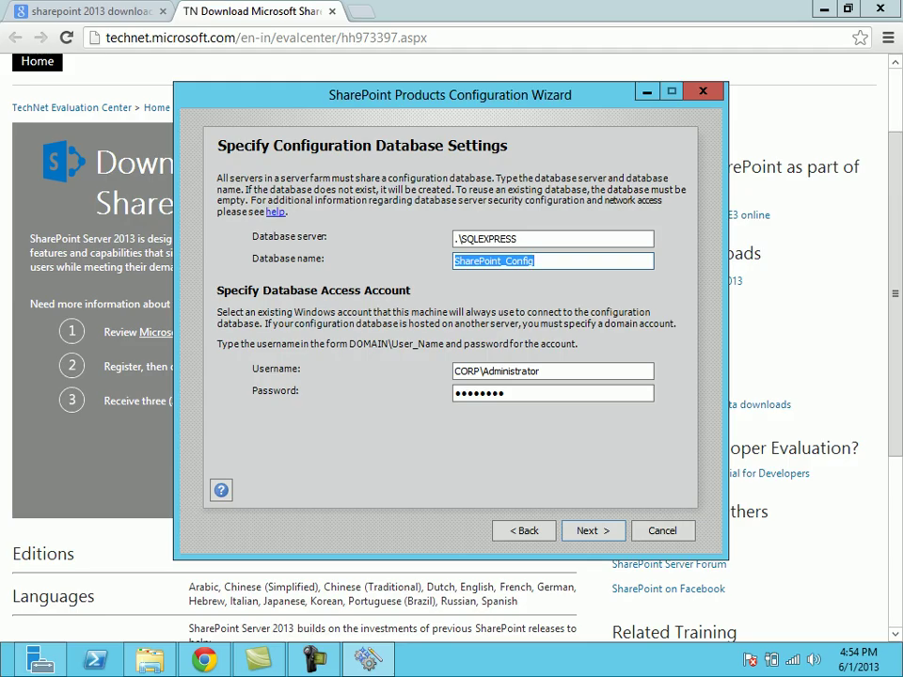
# Change the configuration database name to SharePoint_Config1 and continue to the farm security settings
pyautogui.write('1')
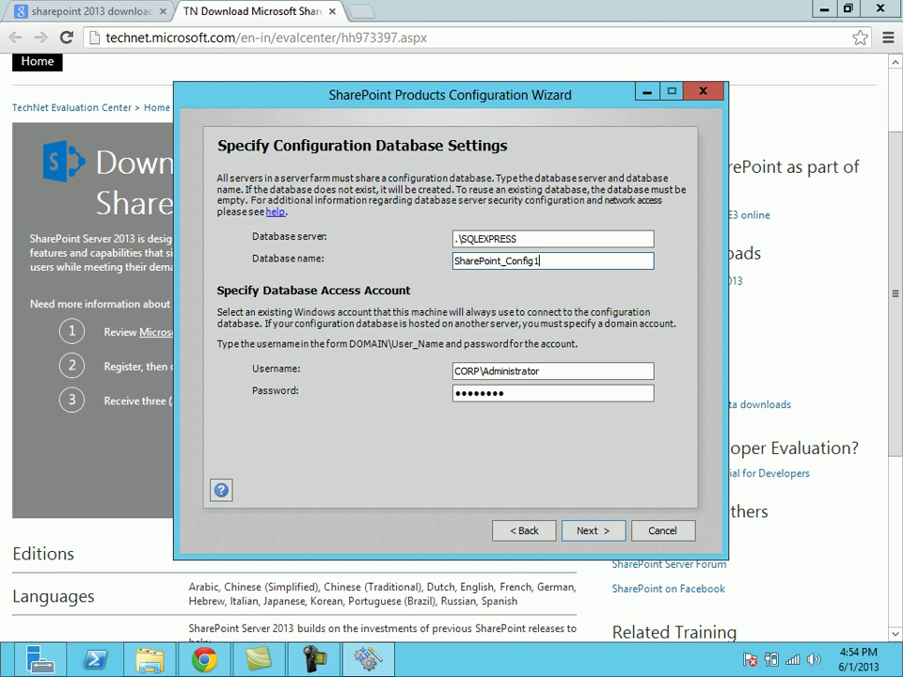
pyautogui.click(593, 531)
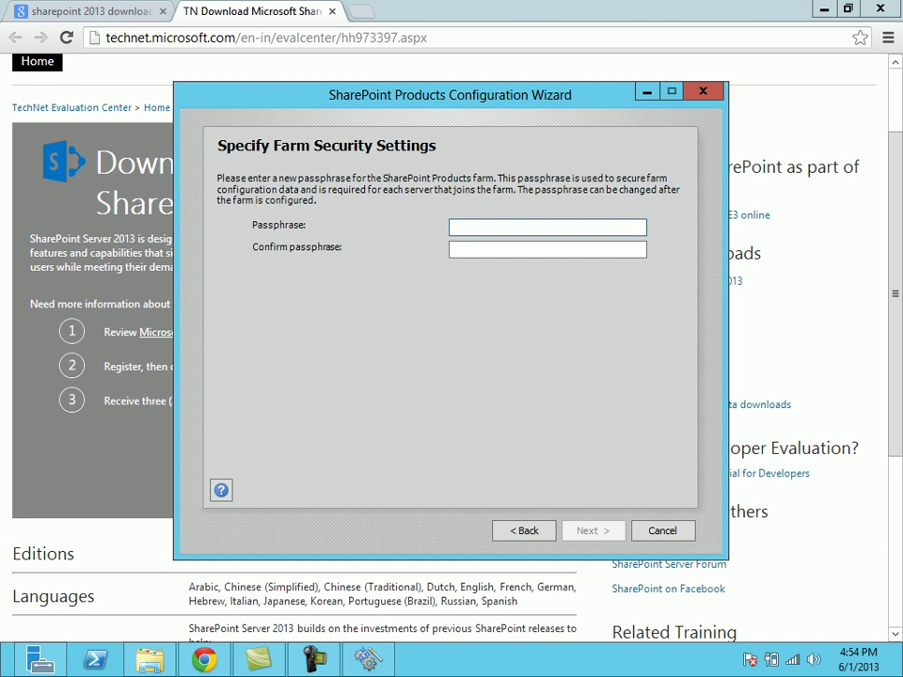
# Enter and confirm the new farm passphrase, and continue to the Central Administration web application settings
pyautogui.write('******')
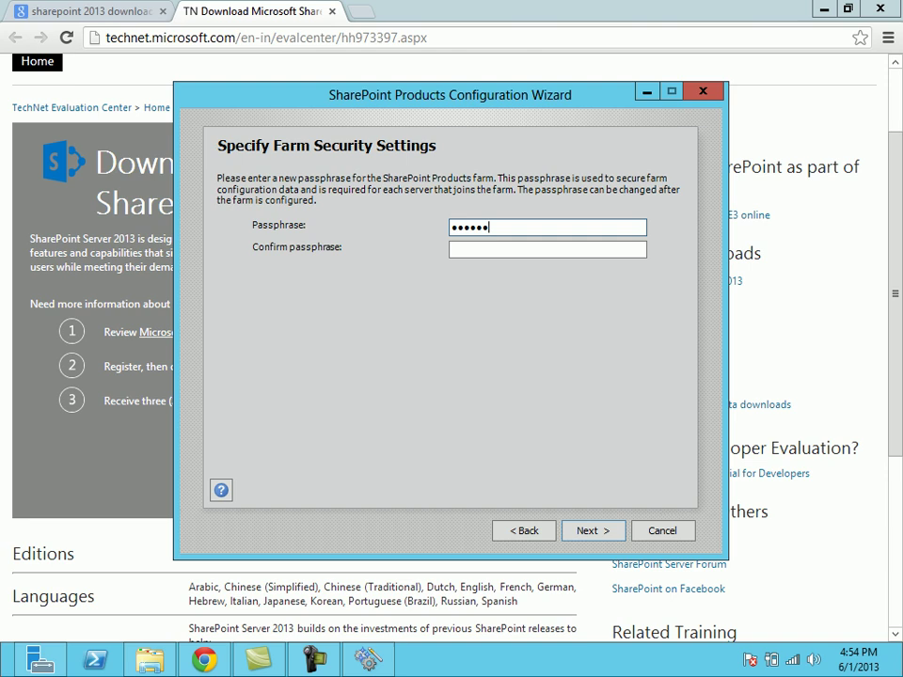
pyautogui.write('***')
pyautogui.press('Tab')
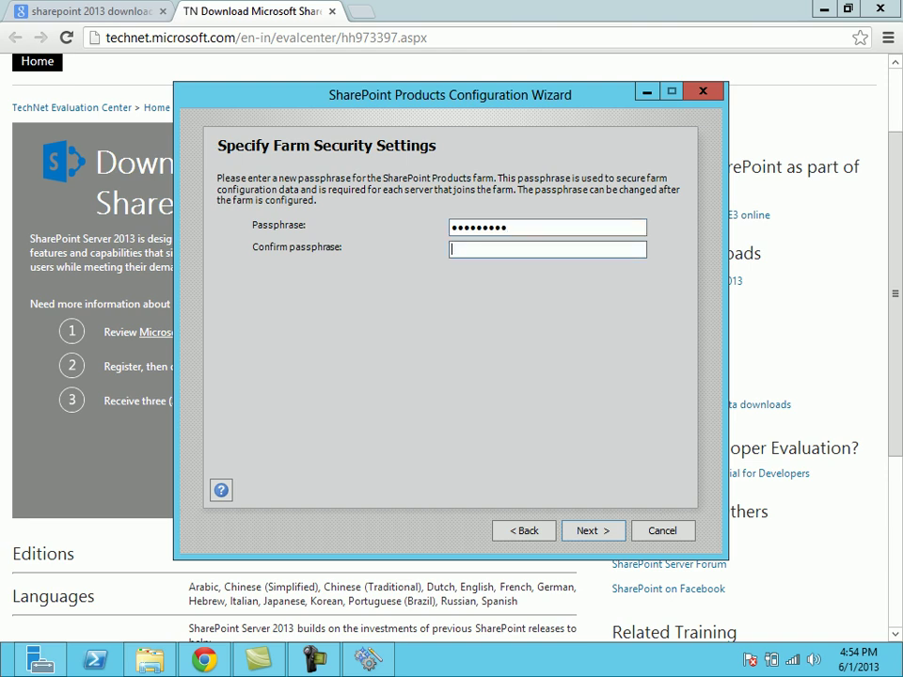
pyautogui.write('*********')
pyautogui.press('Tab')
pyautogui.press('Return')
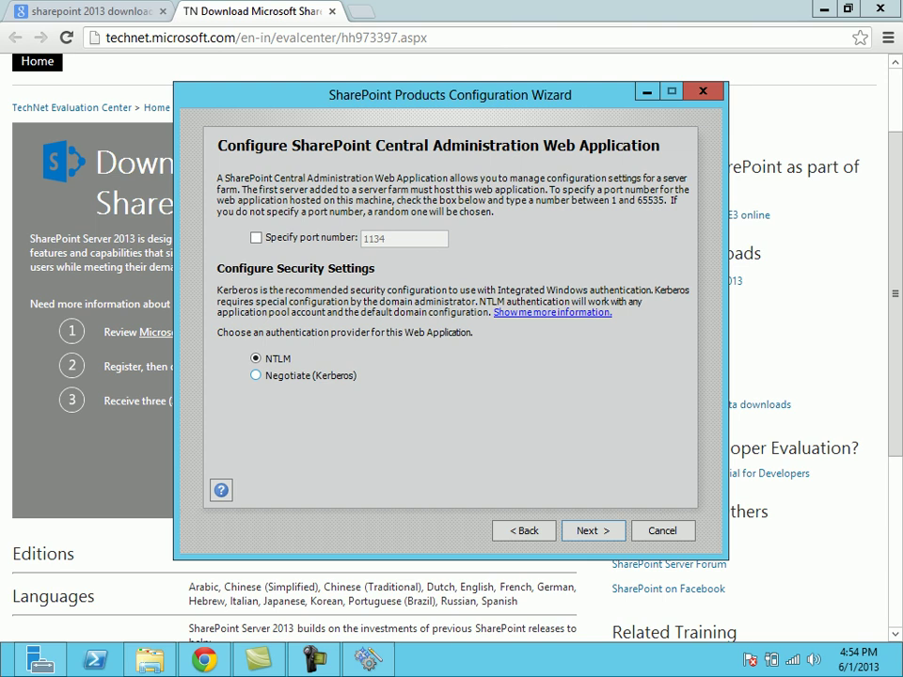
# Run the farm configuration with no port number specified for Central Administration and NTLM authentication, and finish the wizard
pyautogui.click(256, 237)
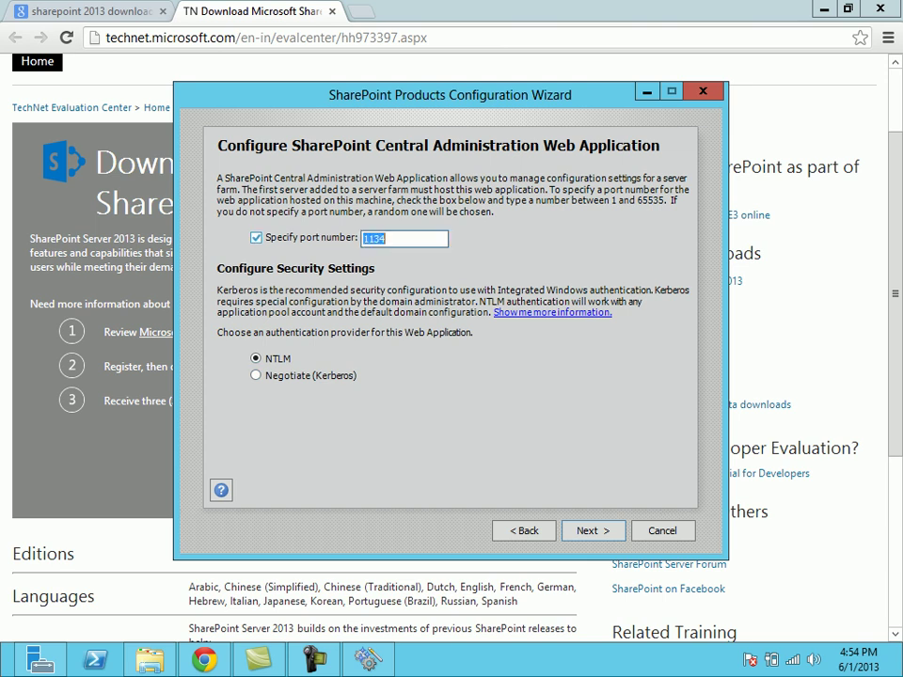
pyautogui.click(255, 237)
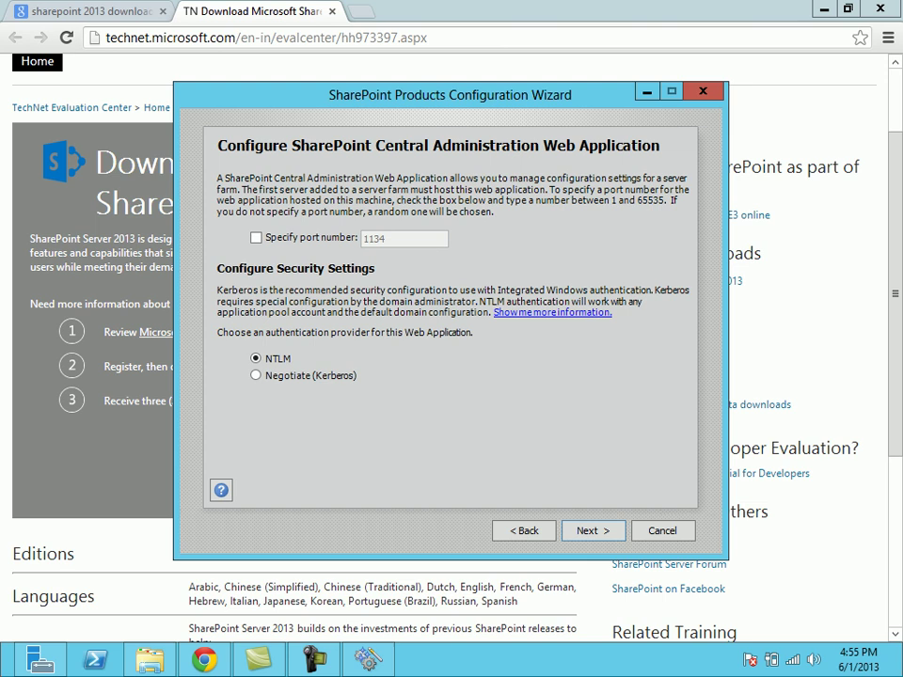
pyautogui.press('Return')
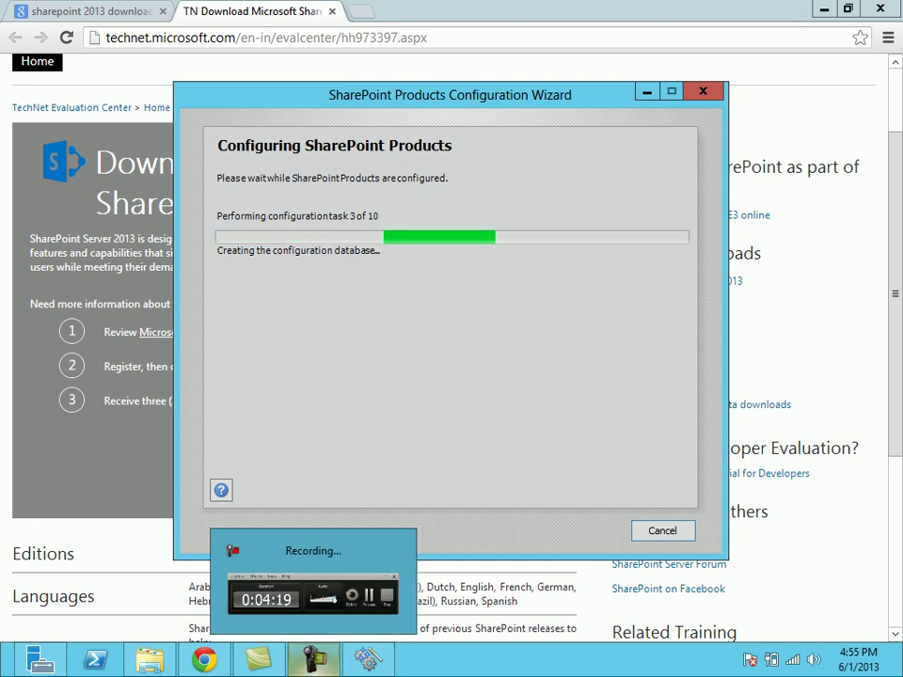
pyautogui.click(314, 658)
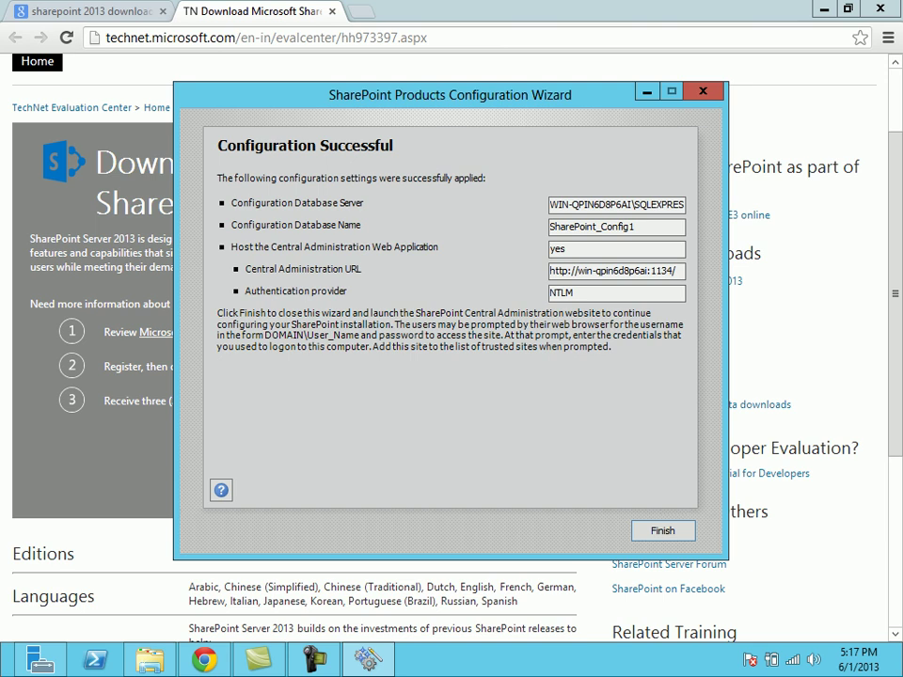
pyautogui.click(658, 532)
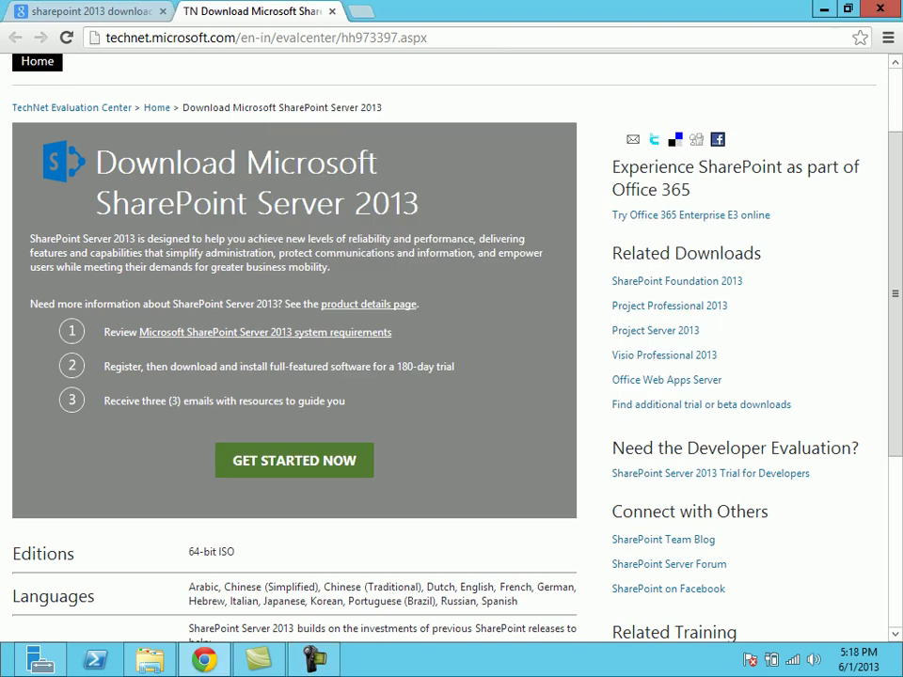